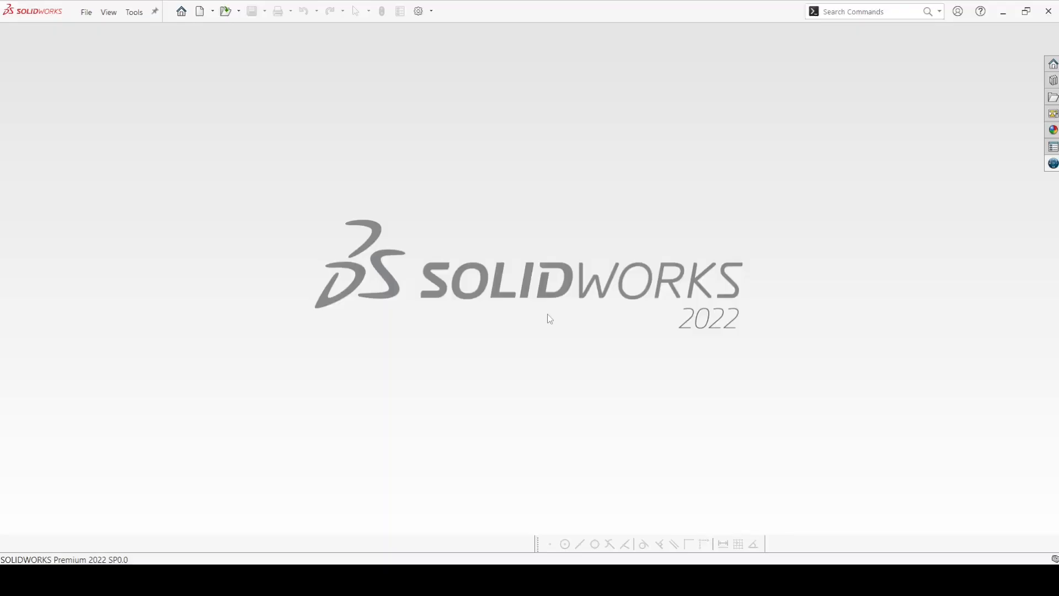
# Create a new part document and start a sketch on the Front Plane.
pyautogui.click(199, 11)
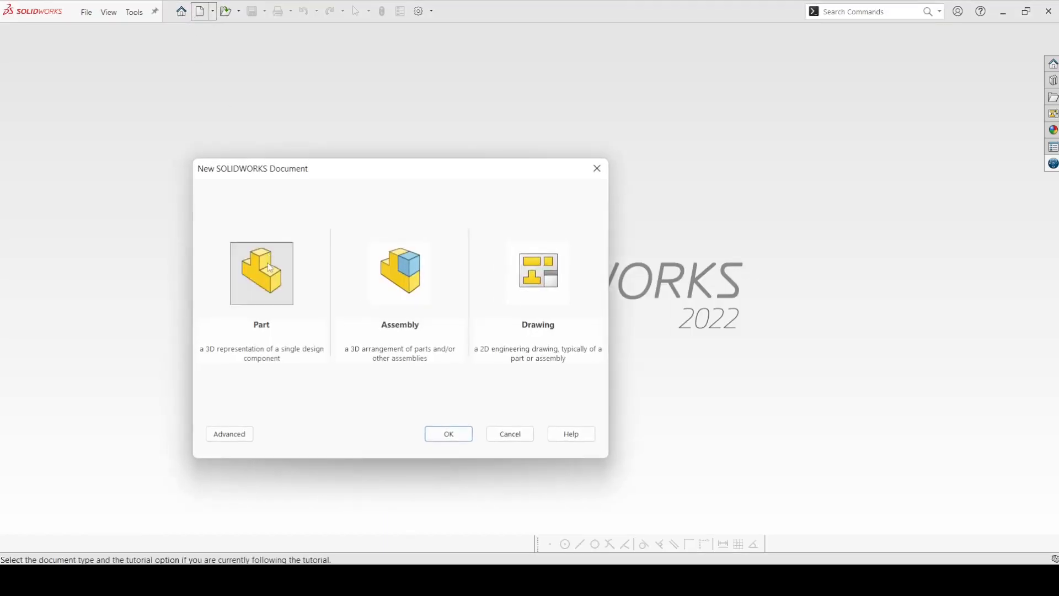
pyautogui.click(270, 269)
pyautogui.click(449, 433)
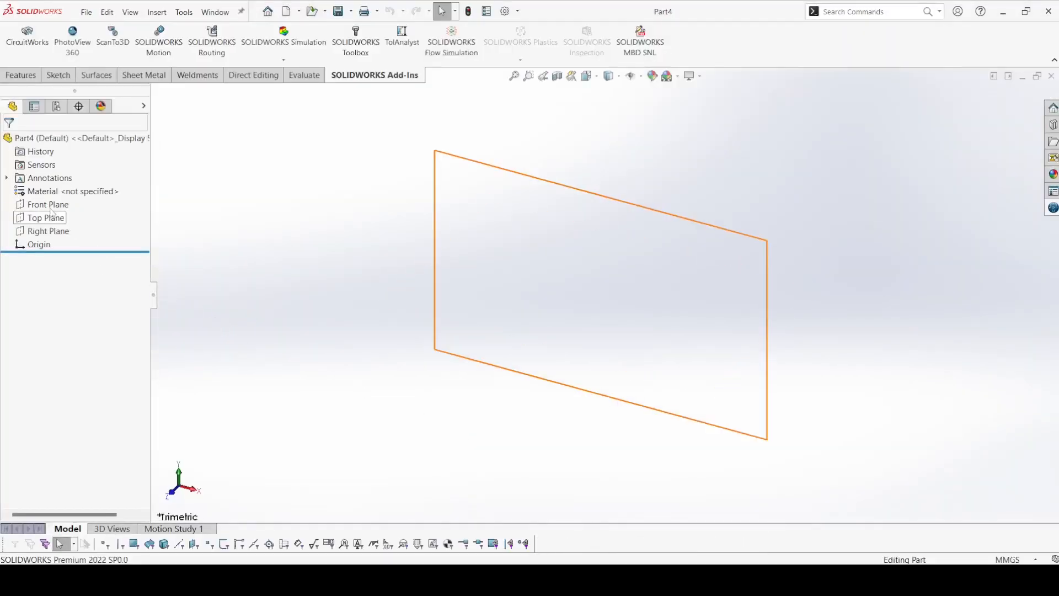
pyautogui.click(49, 206)
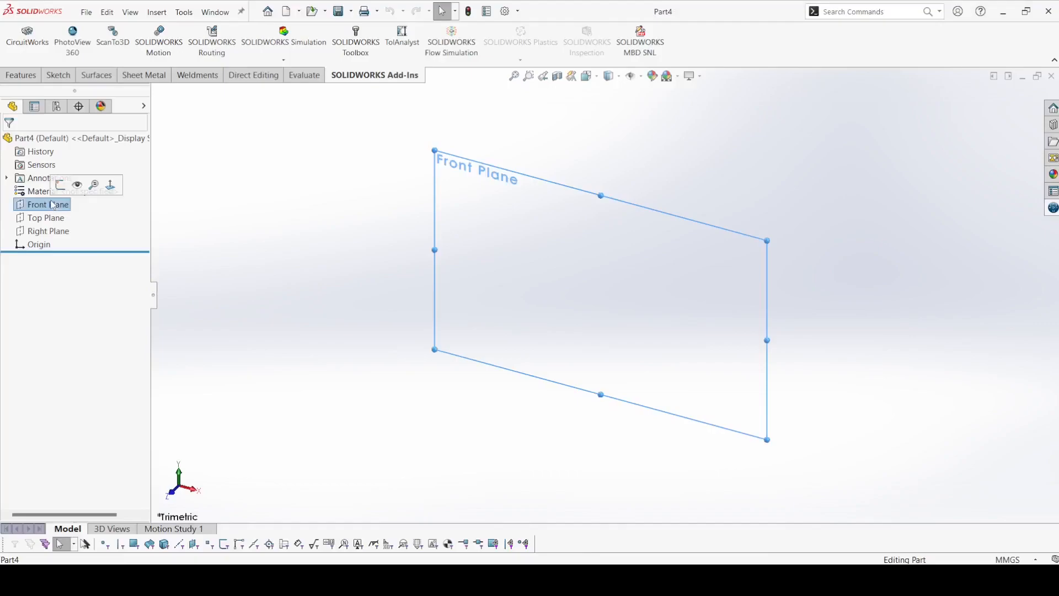
pyautogui.click(62, 183)
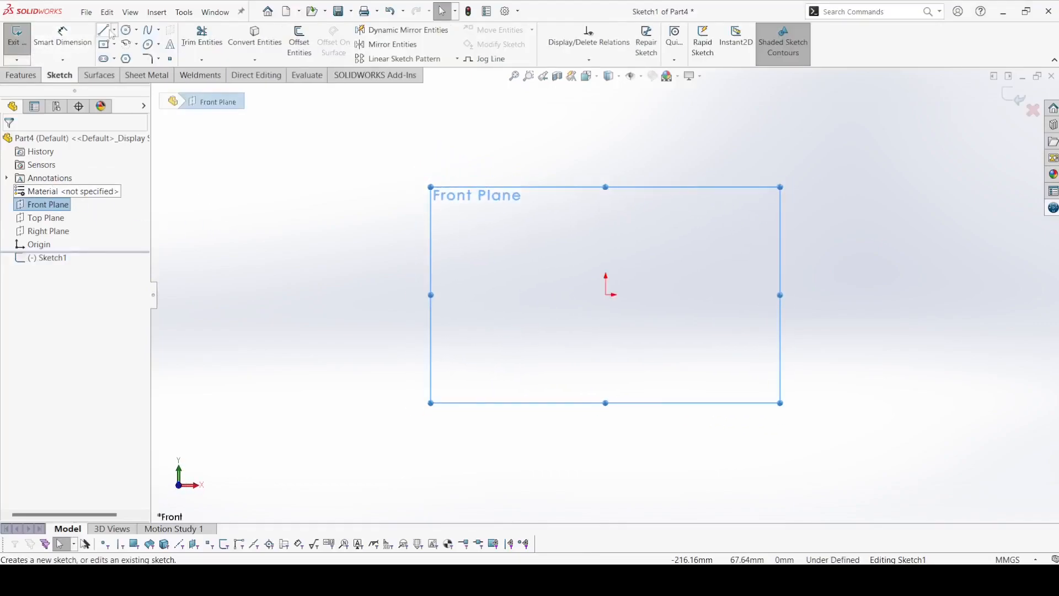
# Sketch a circle up and to the left of the origin and set its diameter to 26 mm.
pyautogui.click(126, 29)
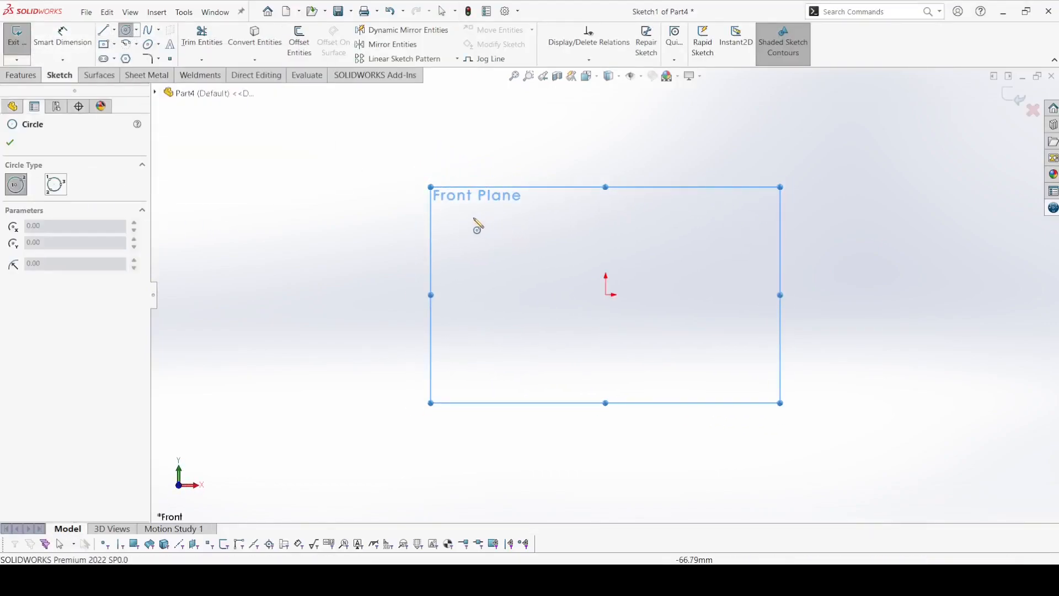
pyautogui.click(473, 217)
pyautogui.click(493, 235)
pyautogui.click(86, 39)
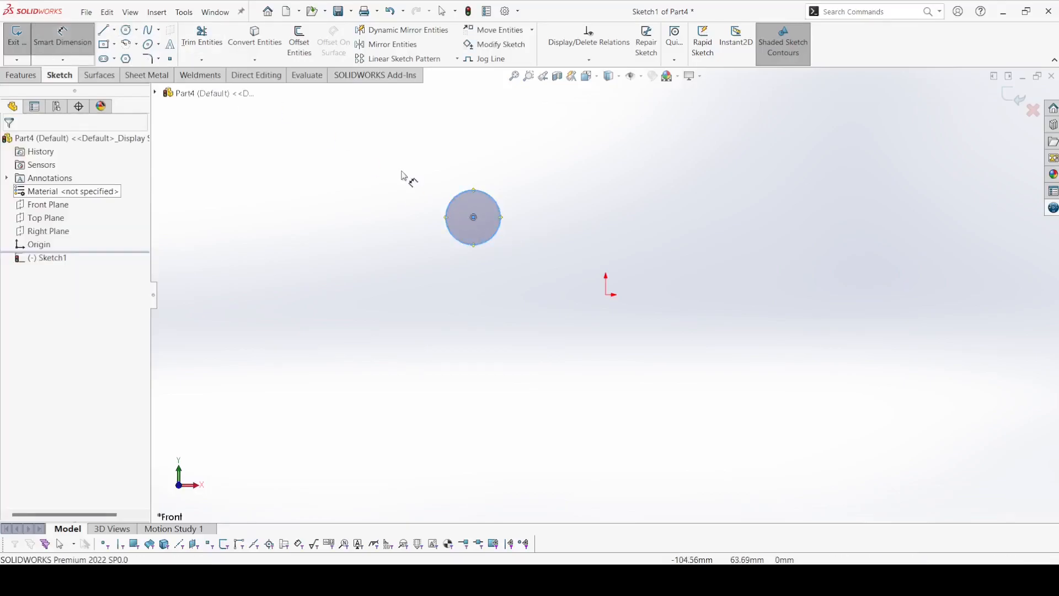
pyautogui.click(462, 194)
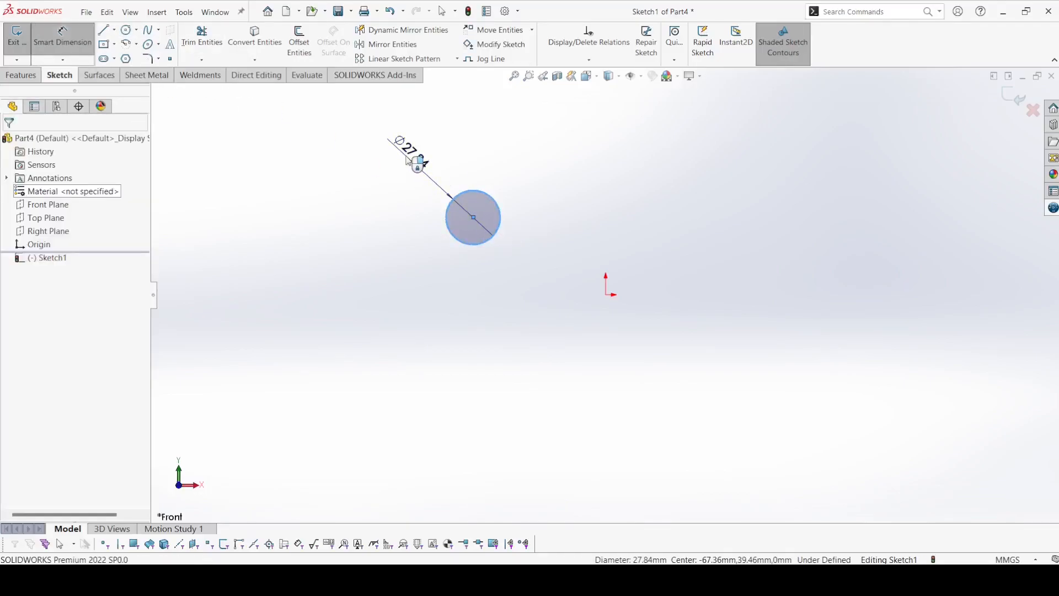
pyautogui.click(408, 160)
pyautogui.write('26')
pyautogui.press('Return')
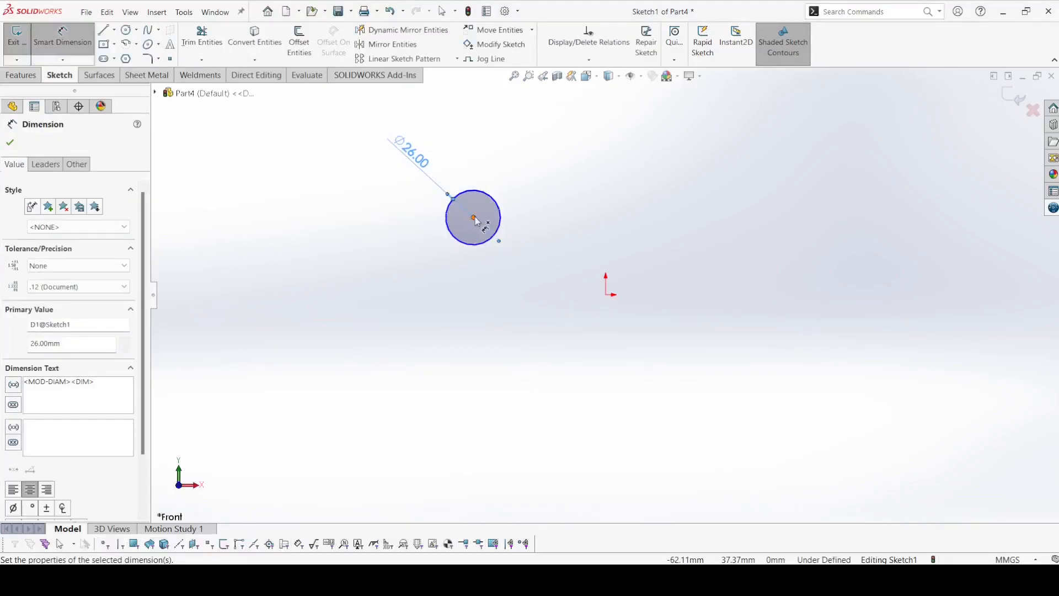
# Dimension the vertical distance between the circle's centre and the origin as 42 mm.
pyautogui.click(473, 217)
pyautogui.click(606, 295)
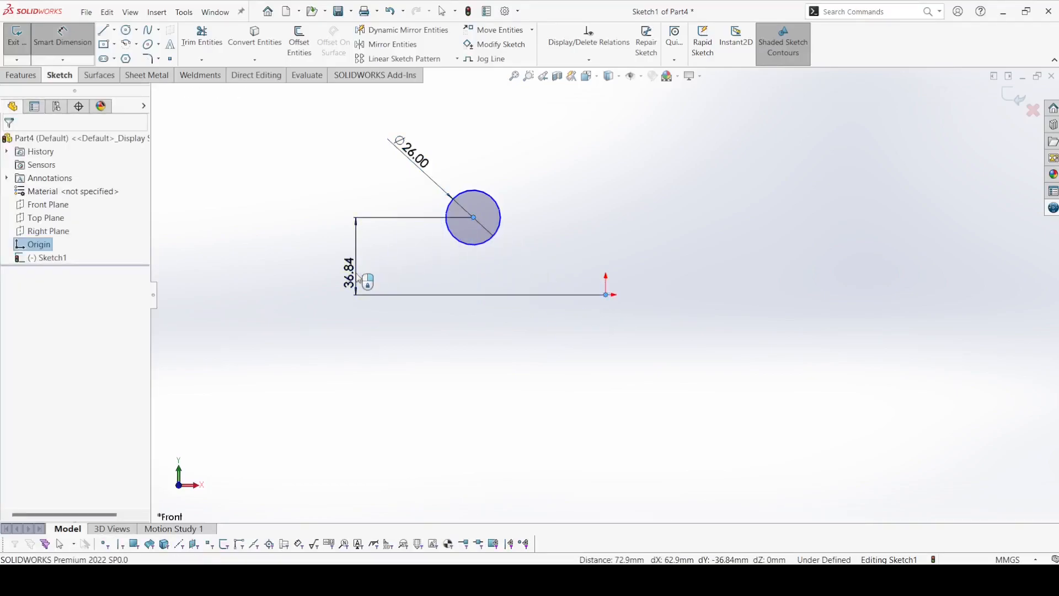
pyautogui.click(353, 270)
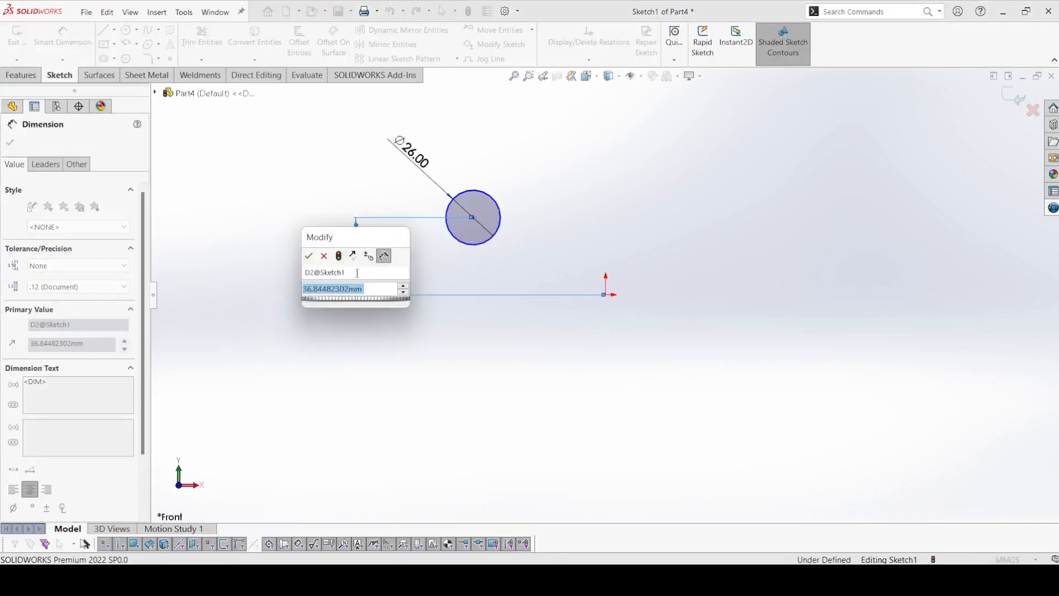
pyautogui.write('42')
pyautogui.press('Return')
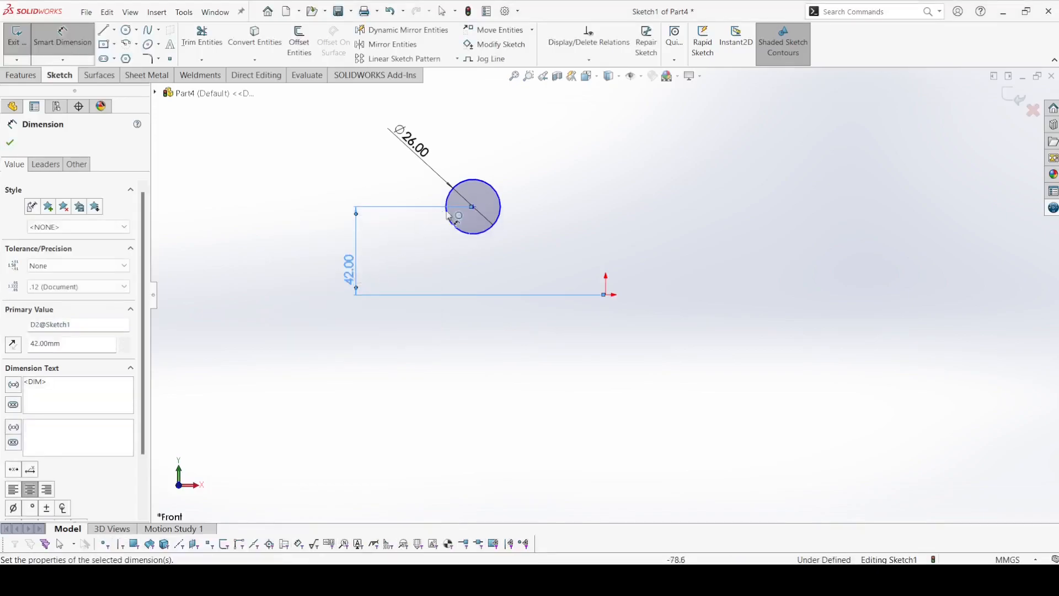
# Dimension the horizontal distance between the circle's centre and the origin as 75 mm.
pyautogui.click(473, 208)
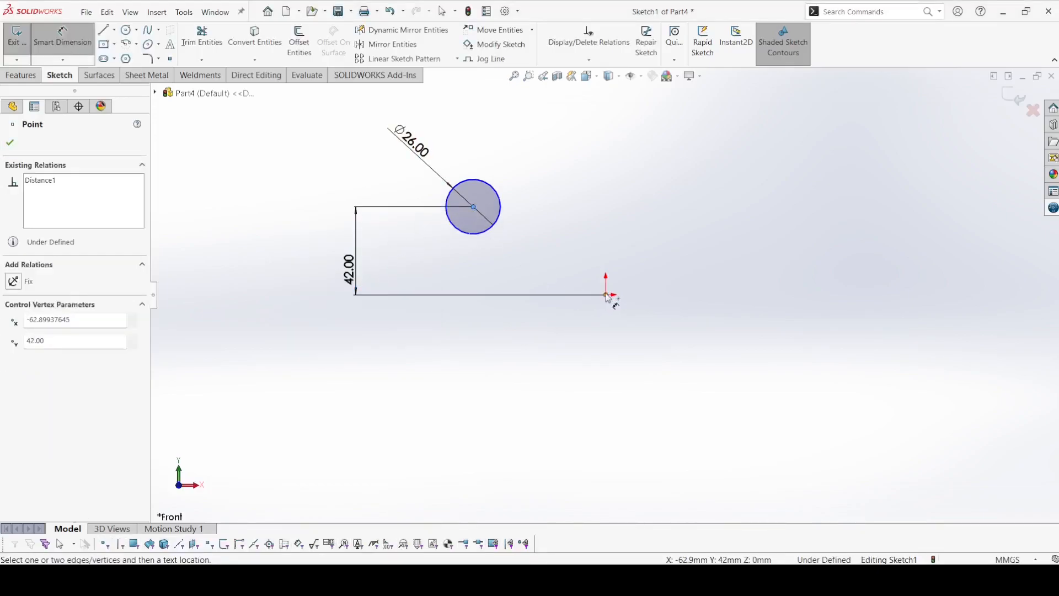
pyautogui.click(606, 295)
pyautogui.click(545, 358)
pyautogui.write('75')
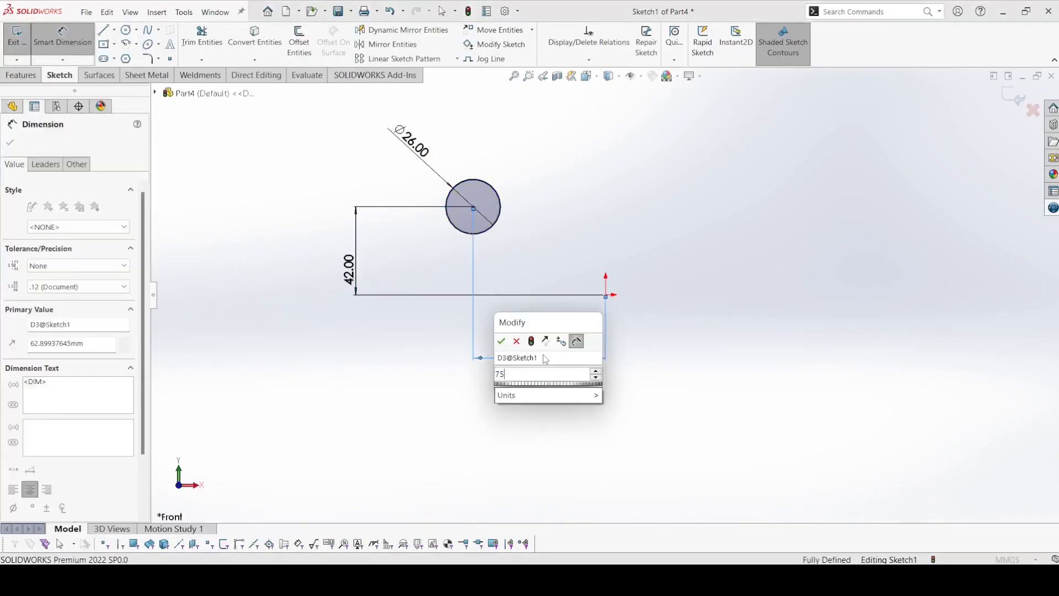
pyautogui.press('Return')
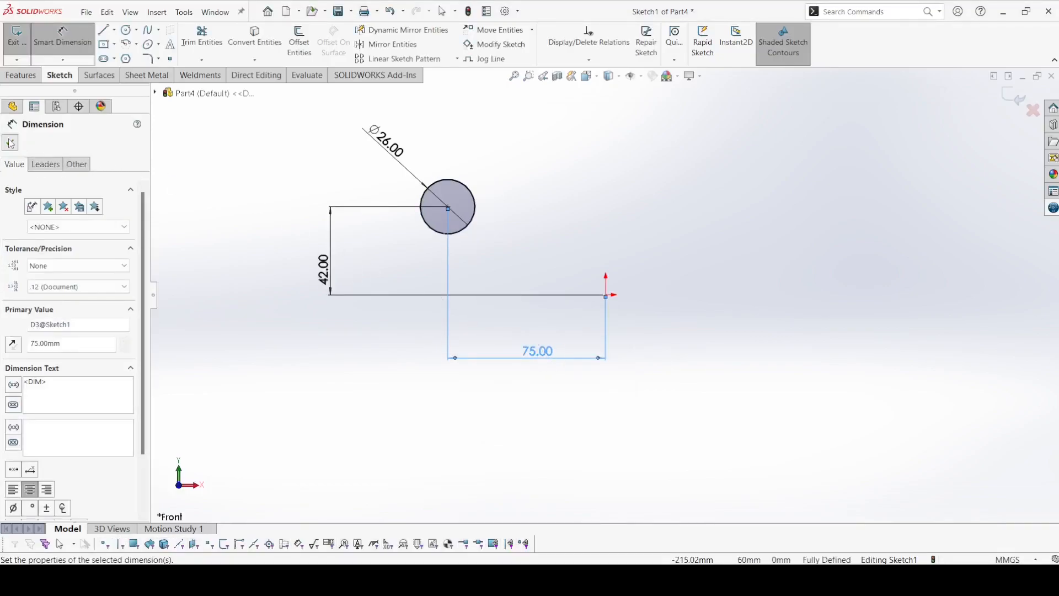
pyautogui.click(10, 143)
# Draw a closed upright rectangle from lines, about 17 mm wide and 44 mm tall, just left of the origin at its level.
pyautogui.click(106, 31)
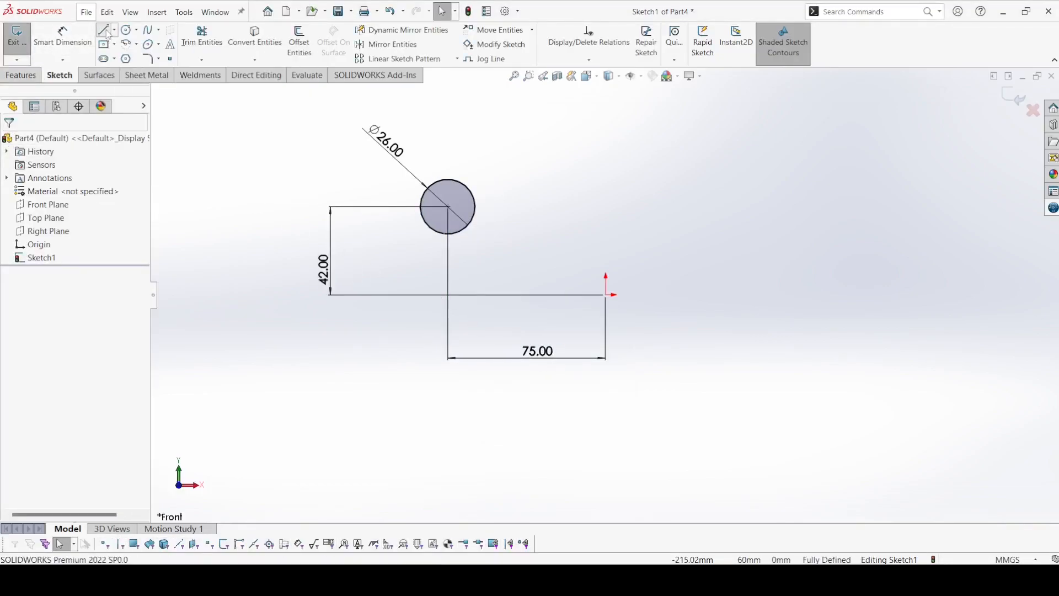
pyautogui.click(575, 295)
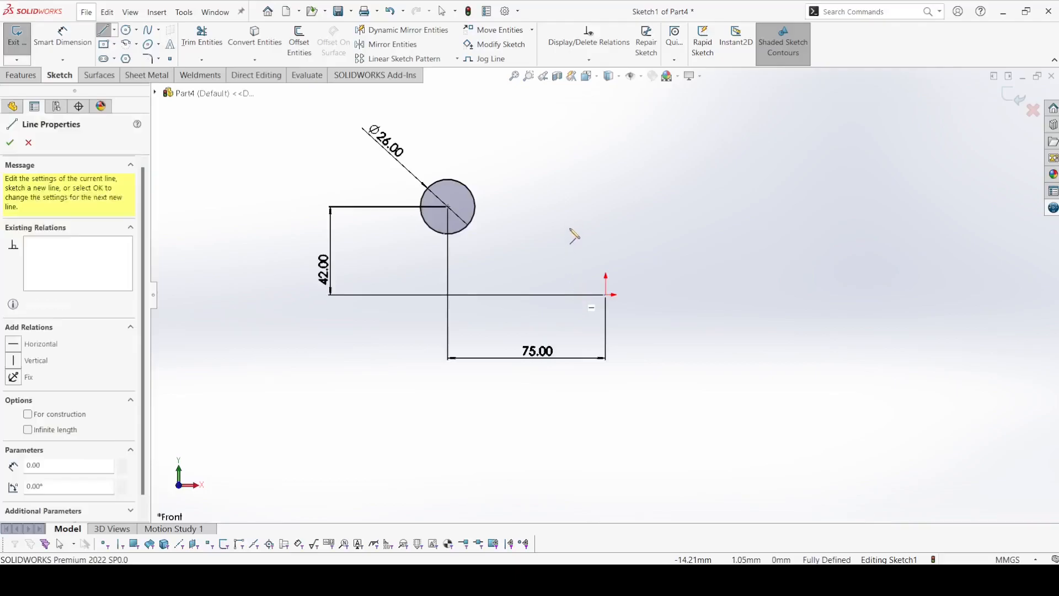
pyautogui.click(556, 204)
pyautogui.click(540, 203)
pyautogui.click(540, 295)
pyautogui.click(576, 295)
pyautogui.rightClick(578, 297)
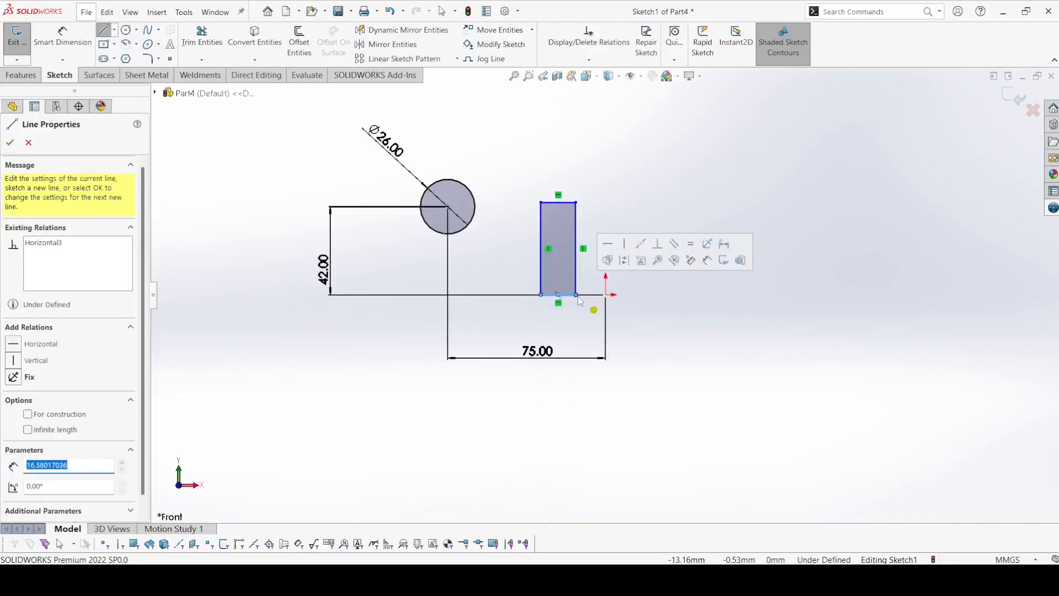
pyautogui.click(605, 303)
# Add a horizontal relation between the rectangle's lower-right corner and the origin.
pyautogui.click(576, 294)
pyautogui.keyDown('ctrl'); pyautogui.click(606, 294); pyautogui.keyUp('ctrl')
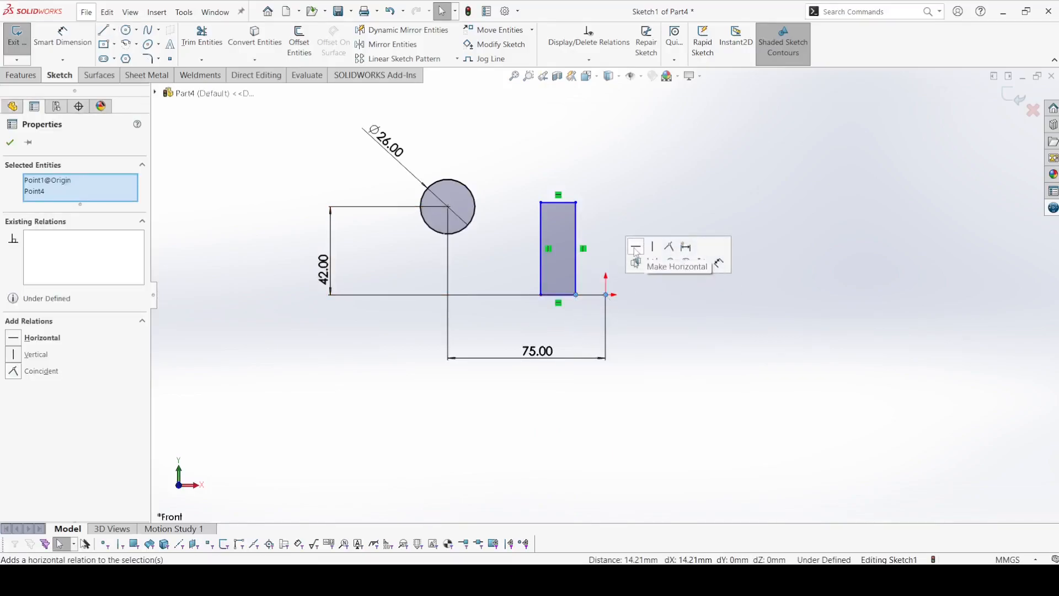
pyautogui.click(636, 247)
# Dimension the rectangle's height as 38 mm.
pyautogui.click(62, 38)
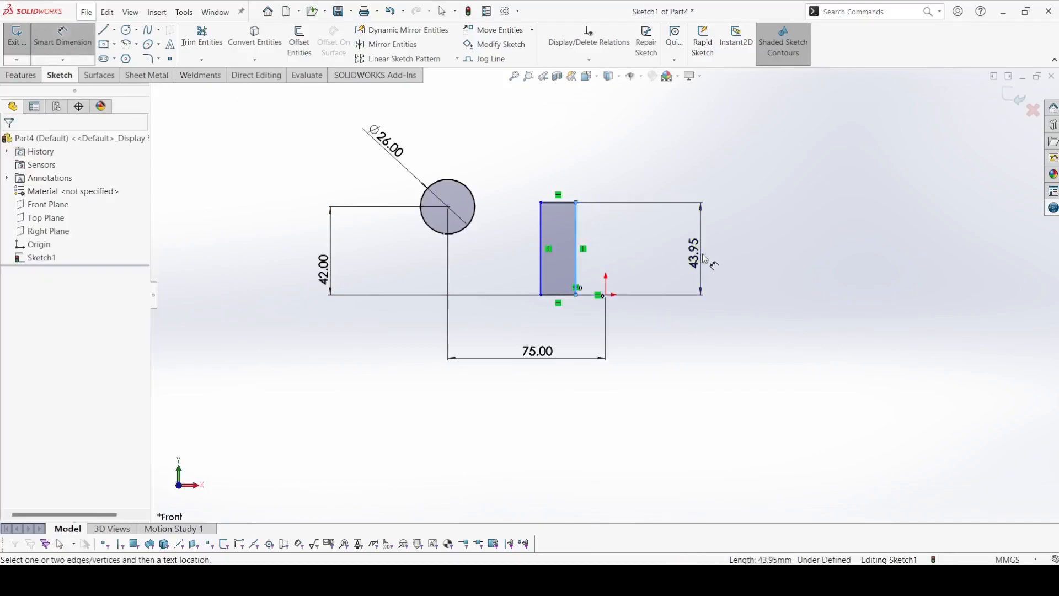
pyautogui.click(703, 259)
pyautogui.write('38')
pyautogui.press('Return')
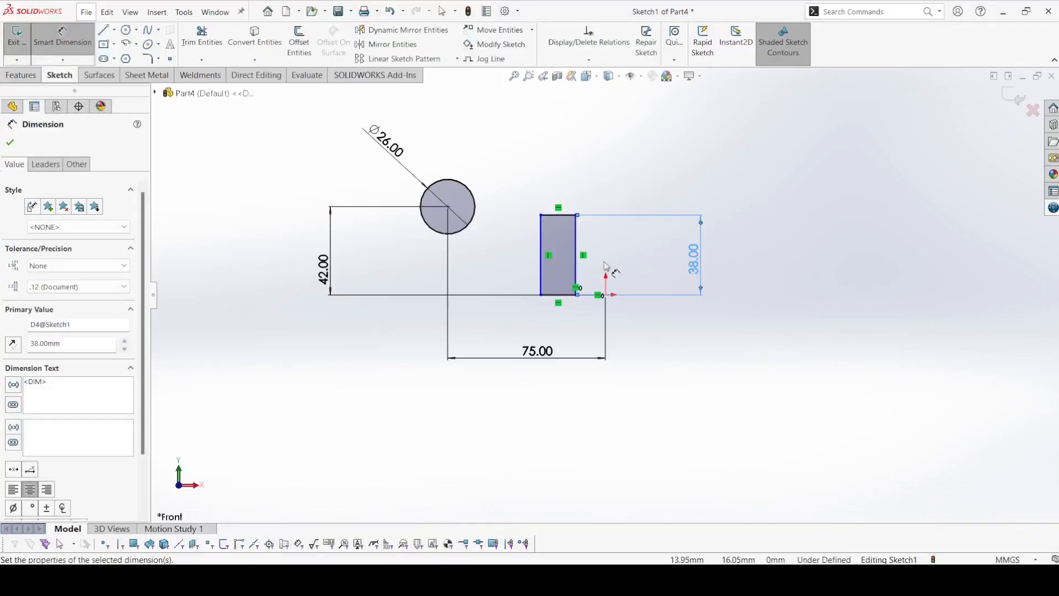
# Dimension the distance from the rectangle's right edge to the origin as 10 mm.
pyautogui.click(577, 269)
pyautogui.click(605, 295)
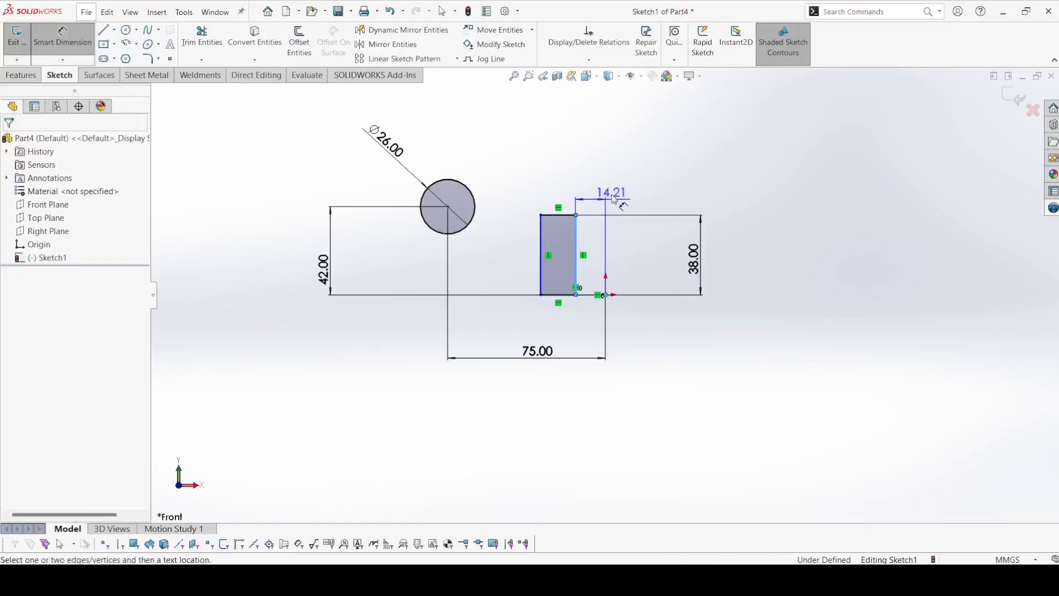
pyautogui.click(606, 178)
pyautogui.write('10')
pyautogui.press('Return')
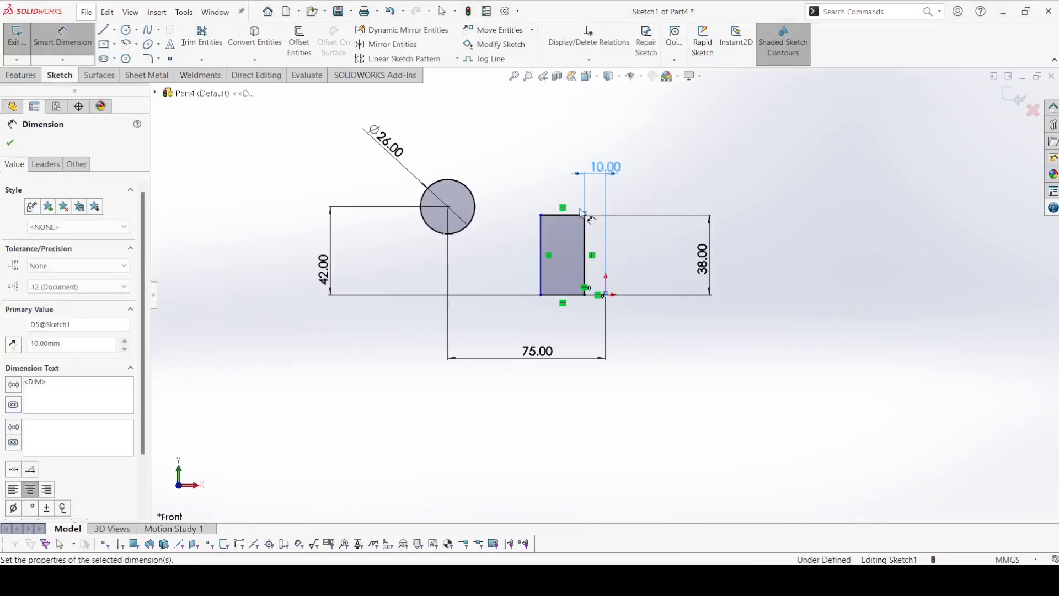
# Dimension the distance from the rectangle's left edge to the origin as 19 mm.
pyautogui.click(542, 284)
pyautogui.click(605, 295)
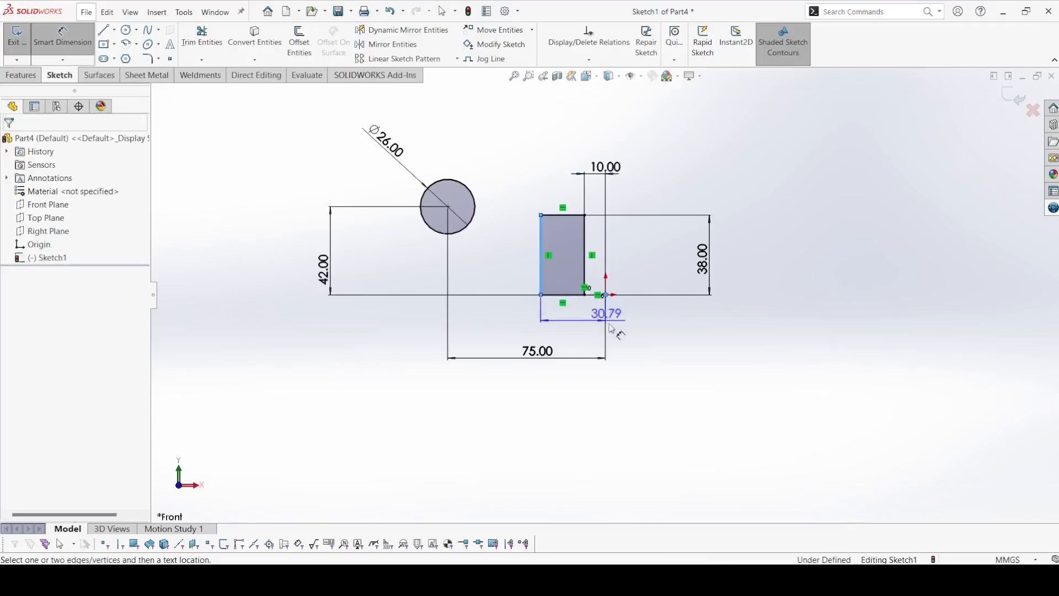
pyautogui.click(653, 337)
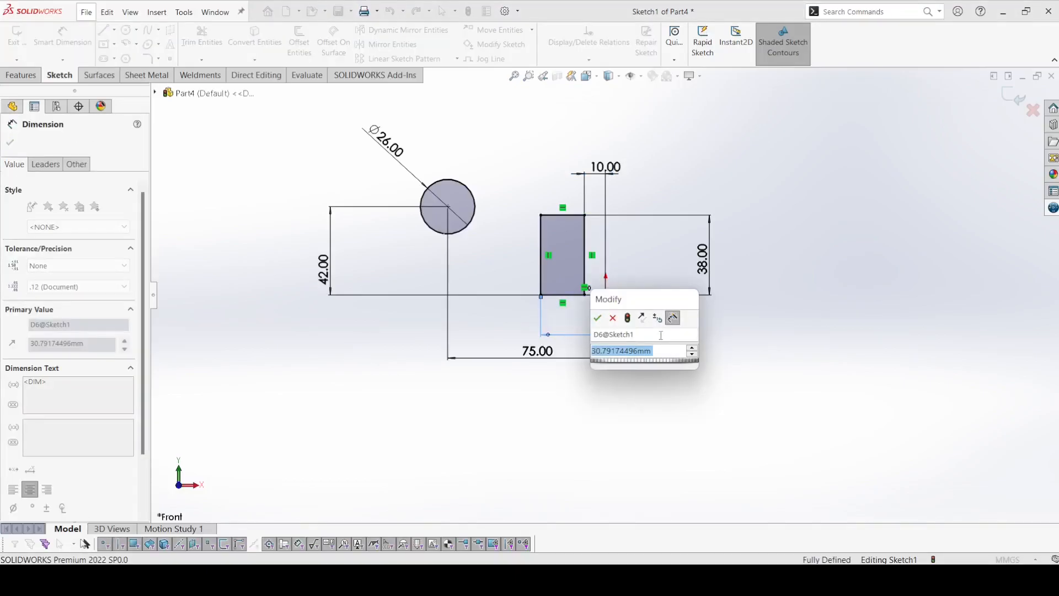
pyautogui.write('19')
pyautogui.press('Return')
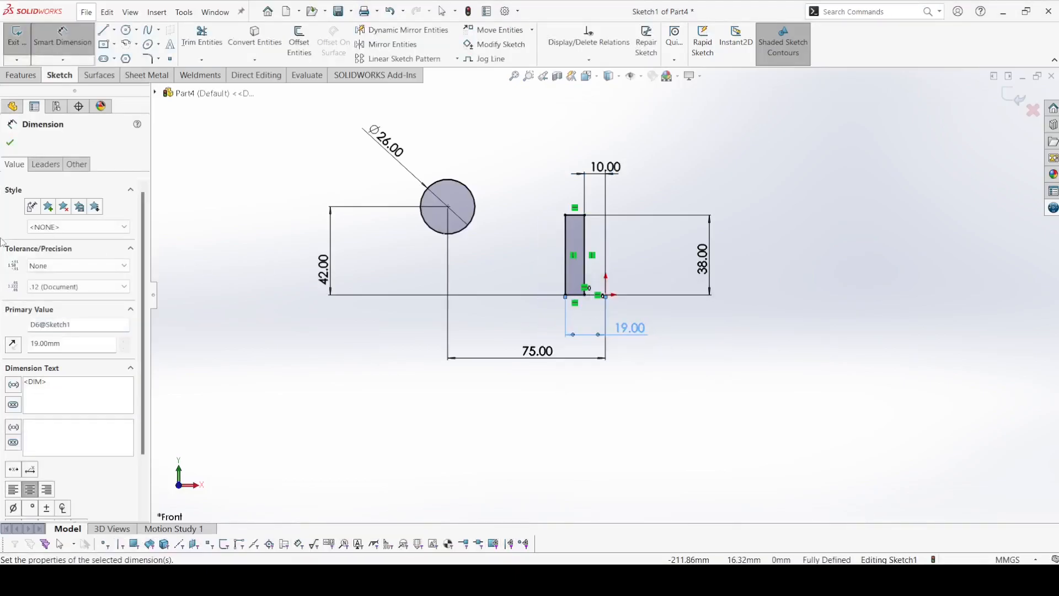
pyautogui.click(9, 144)
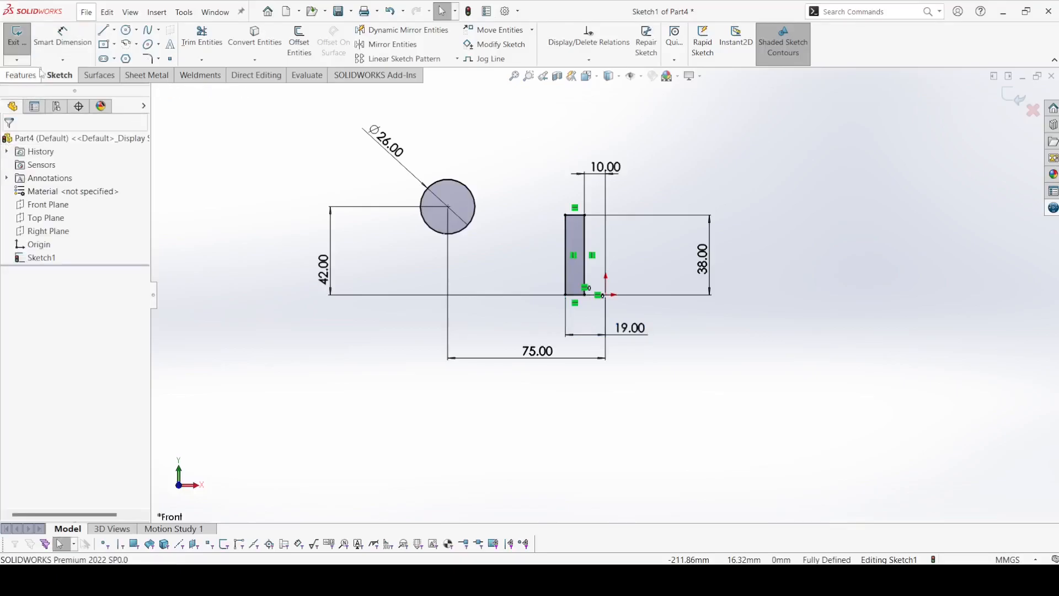
# Draw a horizontal centerline from the circle's centre to just beyond the circle's right edge.
pyautogui.click(115, 31)
pyautogui.click(132, 57)
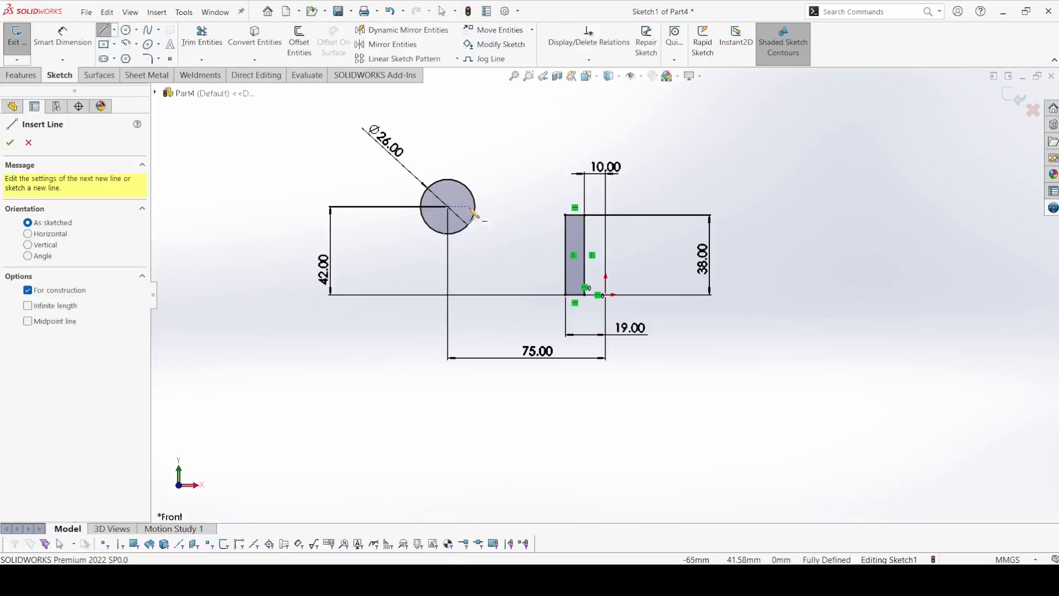
pyautogui.scroll(-3, 473, 214)
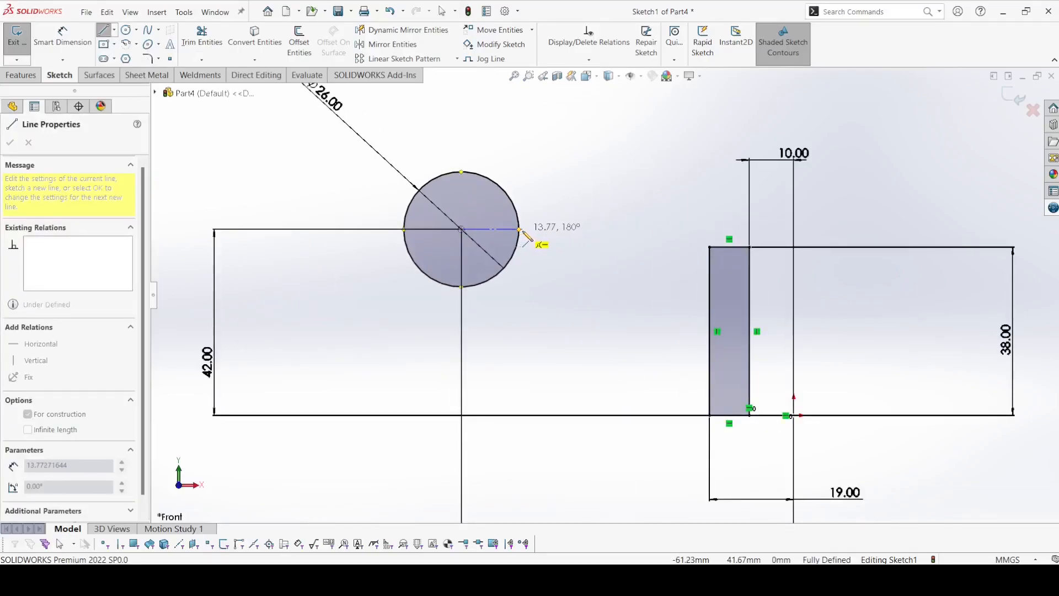
pyautogui.click(528, 229)
pyautogui.rightClick(529, 229)
pyautogui.click(551, 239)
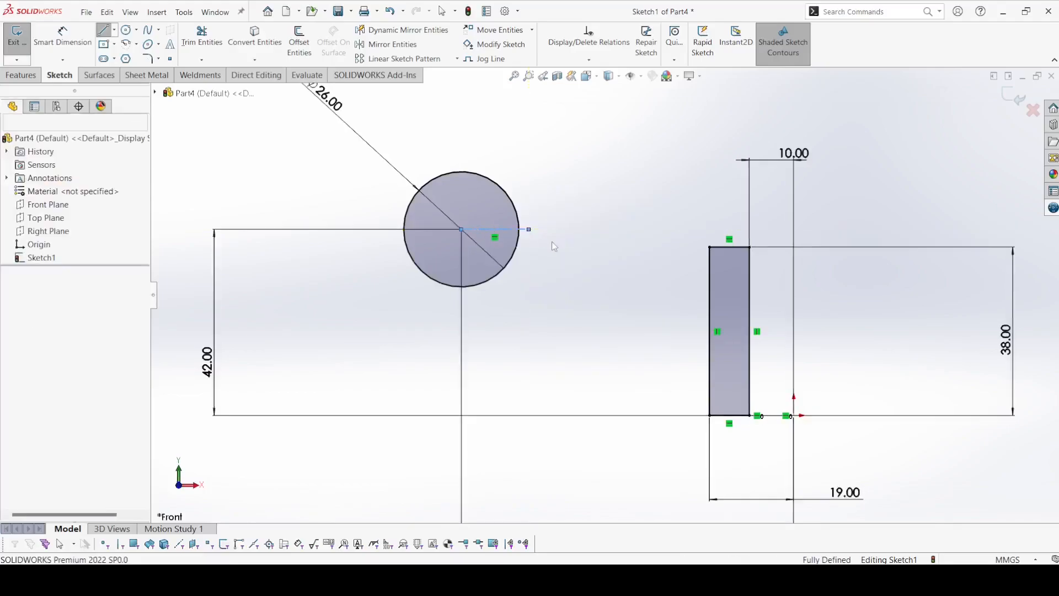
# Draw a horizontal centerline about 17 mm long from the rectangle's right edge leftward, ending just outside its left edge.
pyautogui.click(115, 30)
pyautogui.click(133, 57)
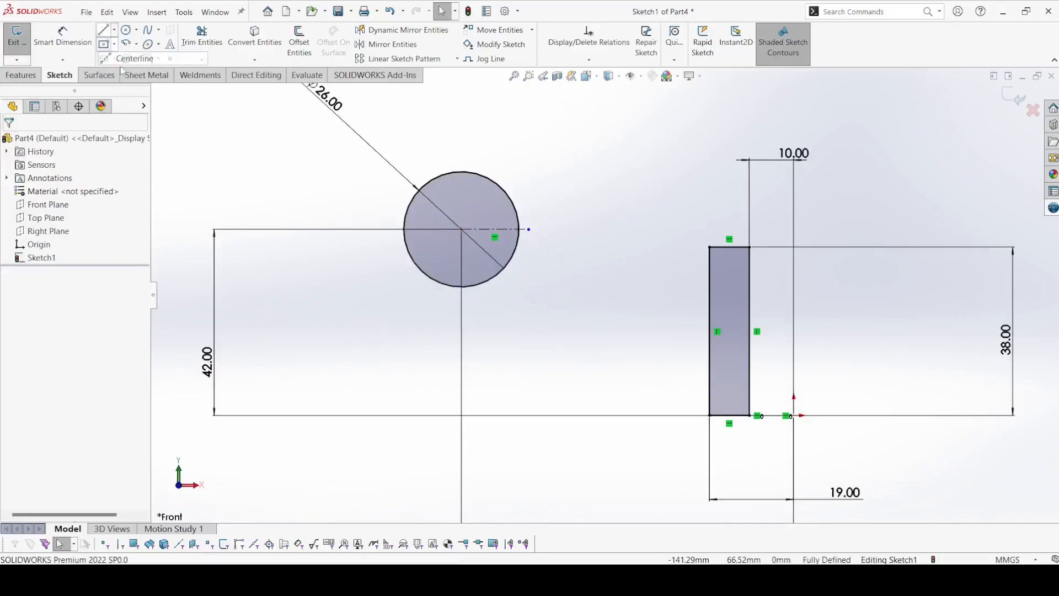
pyautogui.click(749, 343)
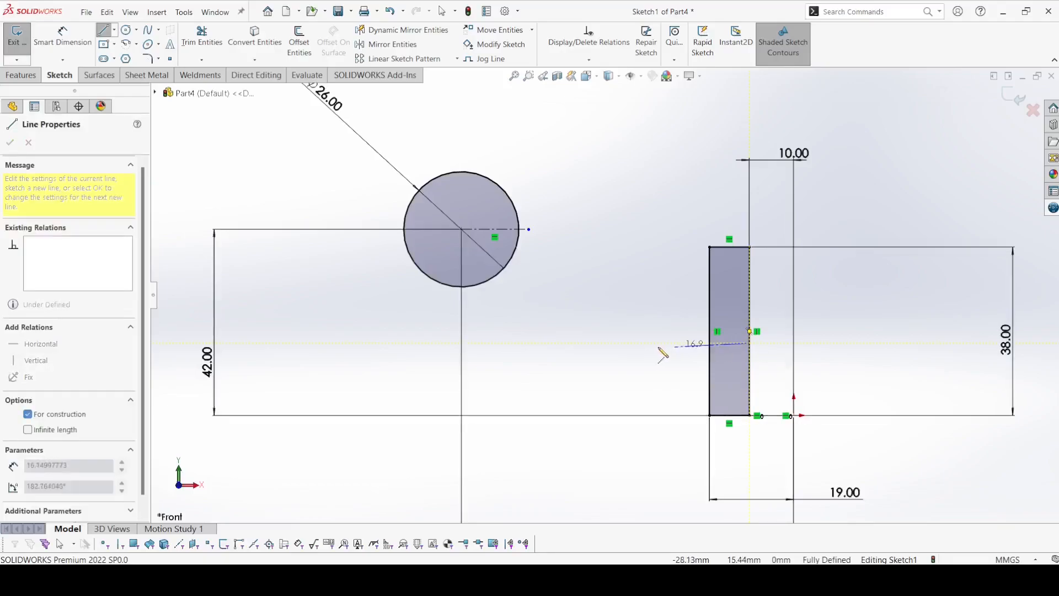
pyautogui.click(674, 343)
pyautogui.rightClick(675, 347)
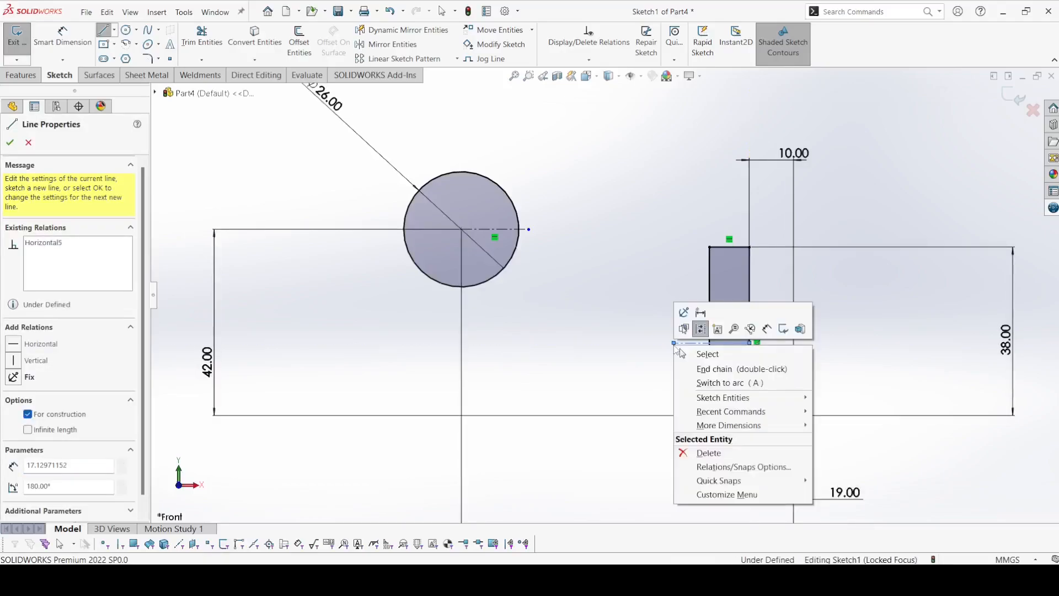
# Join the free ends of the two centerlines with two consecutive construction arcs forming an S-curve.
pyautogui.click(615, 349)
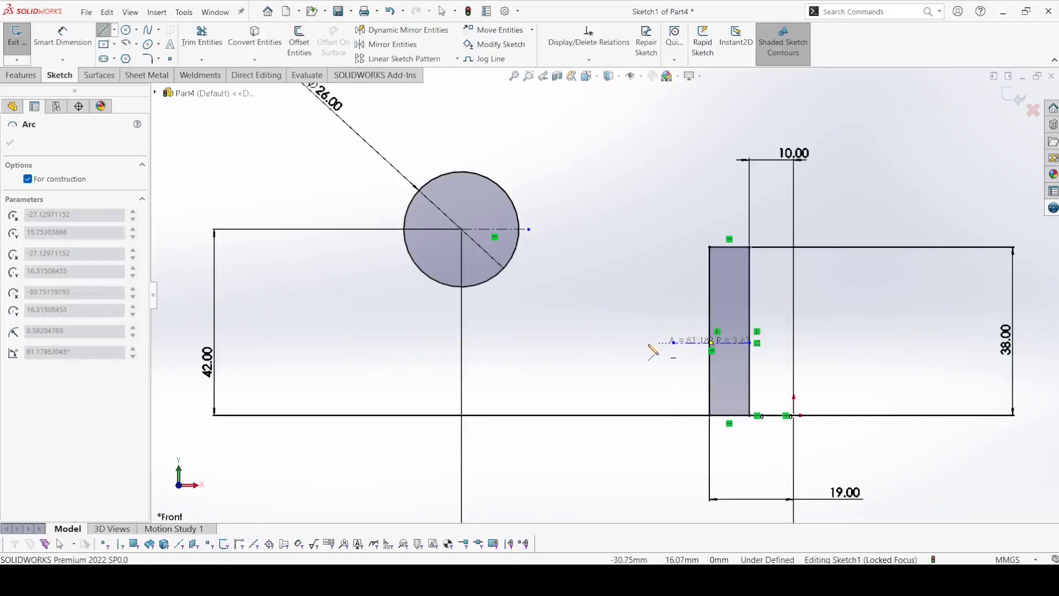
pyautogui.click(604, 295)
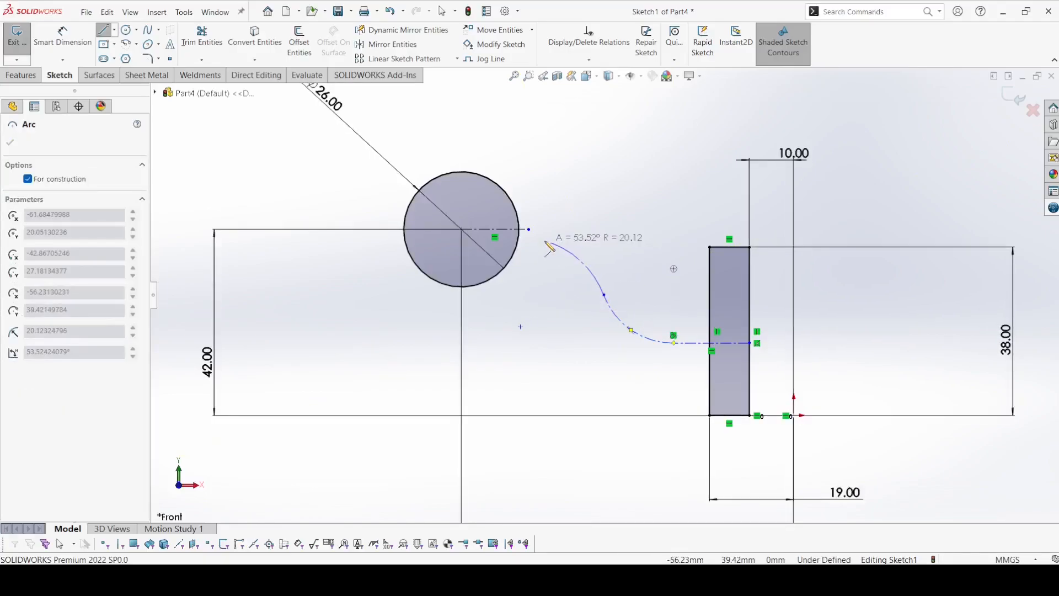
pyautogui.click(528, 229)
pyautogui.rightClick(532, 232)
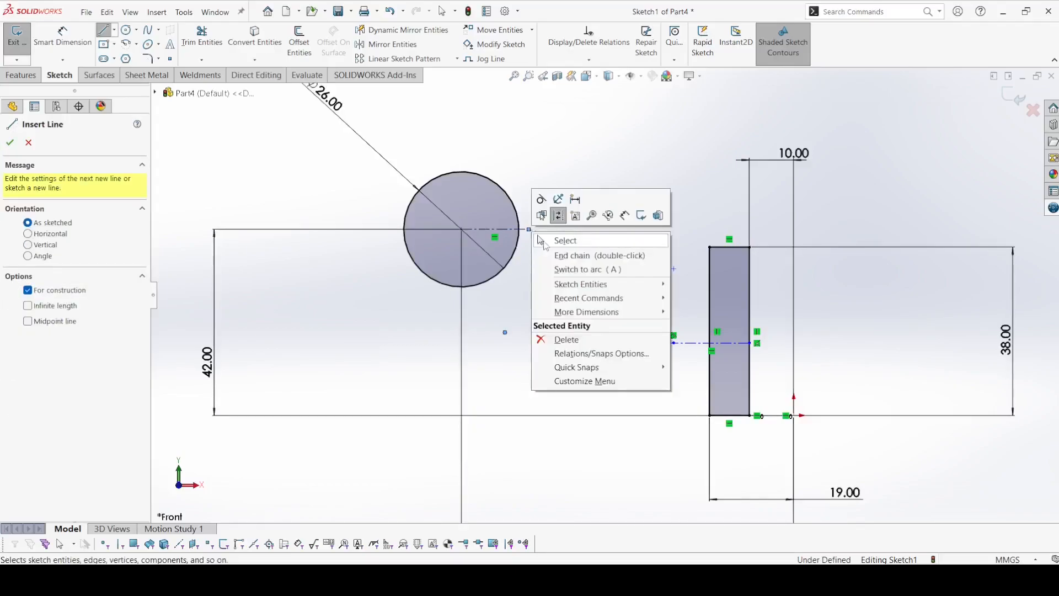
# Finish the centerline chain and make the S-curve arcs tangent to the two horizontal centerlines at their joining points.
pyautogui.click(533, 237)
pyautogui.click(529, 230)
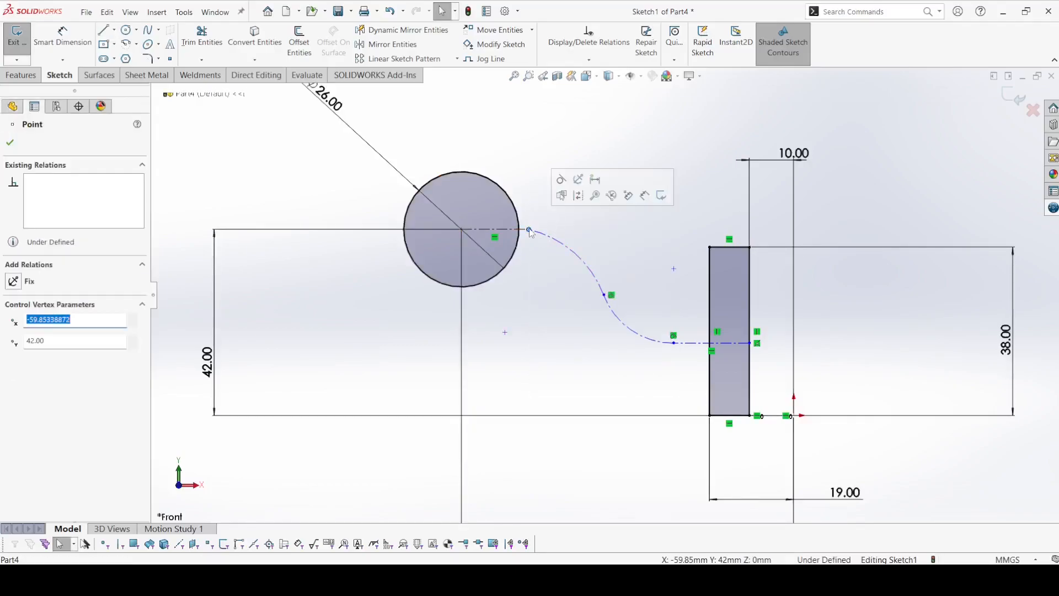
pyautogui.click(562, 180)
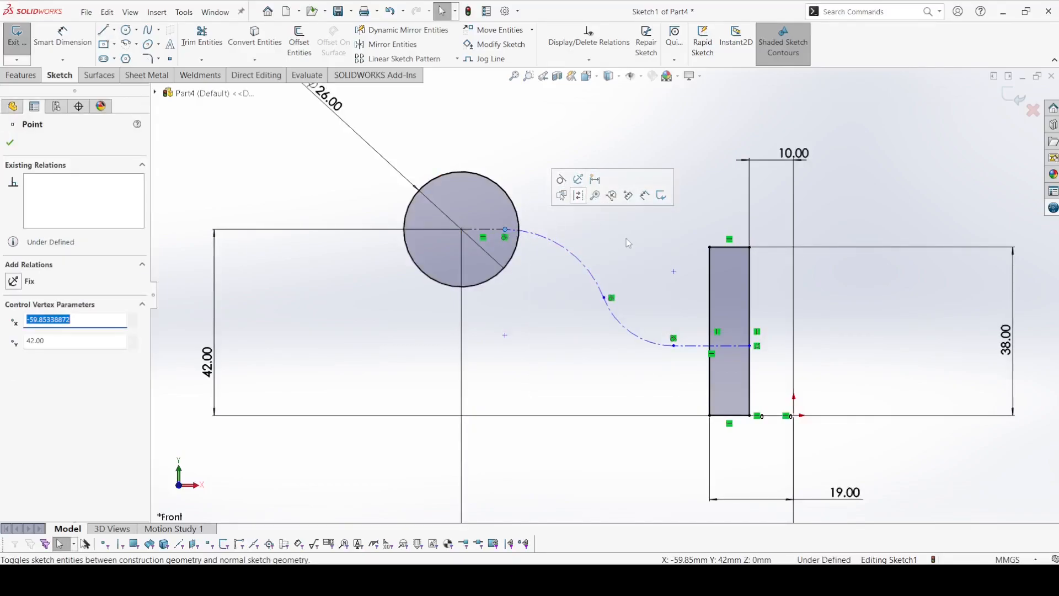
pyautogui.click(675, 347)
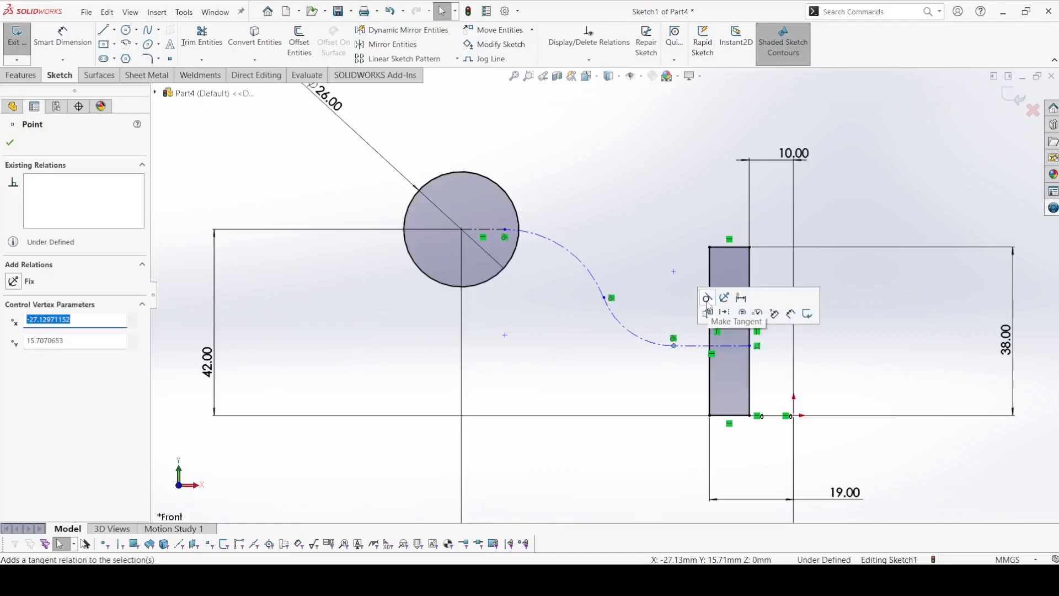
pyautogui.click(648, 279)
# Dimension the radius of both S-curve construction arcs as 25 mm.
pyautogui.click(62, 35)
pyautogui.click(540, 245)
pyautogui.click(529, 281)
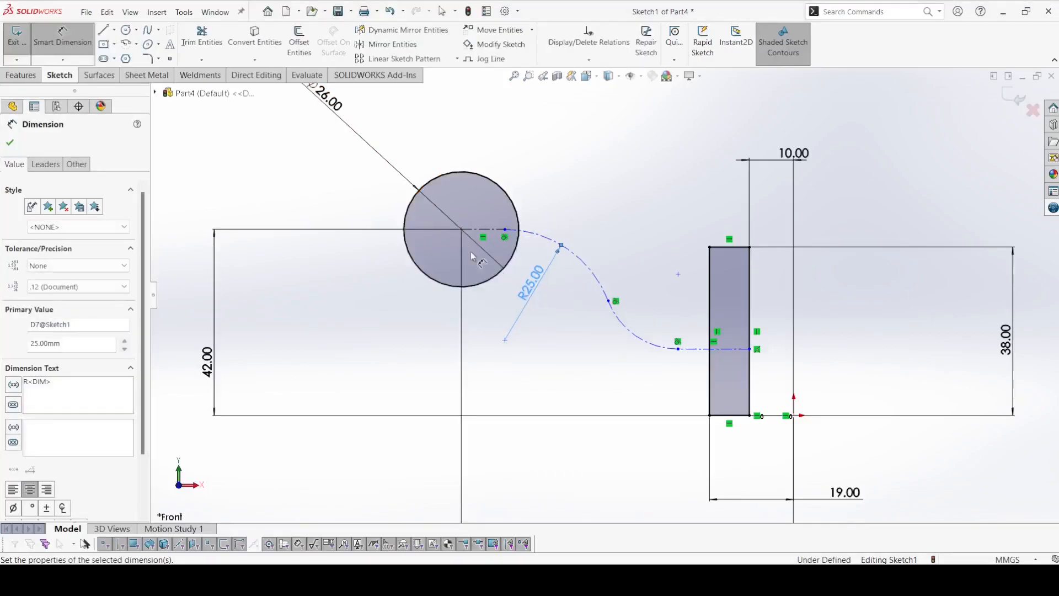
pyautogui.click(634, 329)
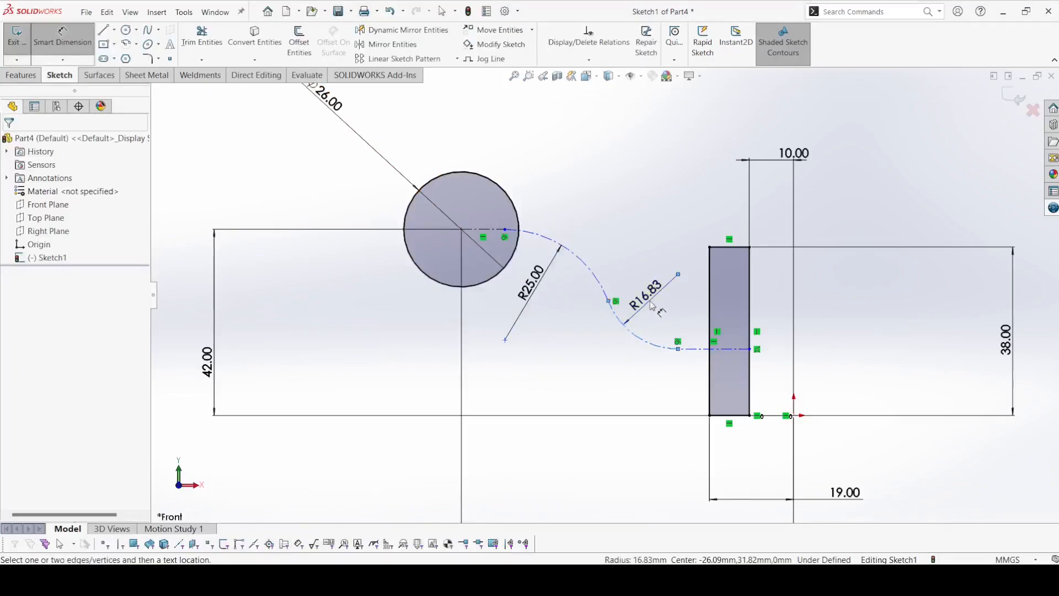
pyautogui.click(651, 303)
pyautogui.press('Return')
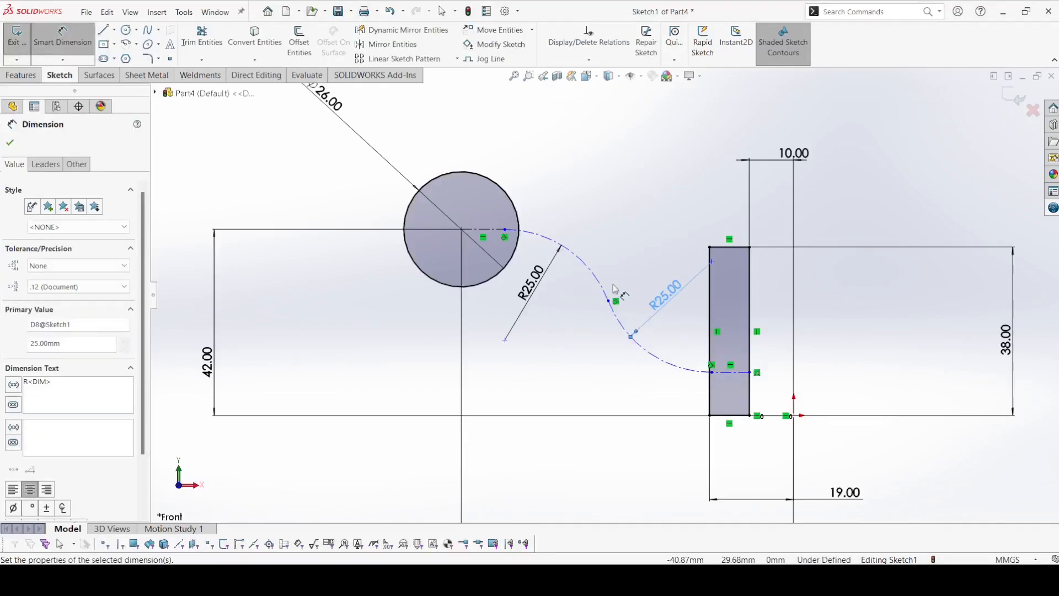
# Dimension the vertical distance from the lower horizontal centerline to the rectangle's bottom edge as 19 mm.
pyautogui.click(730, 375)
pyautogui.click(727, 416)
pyautogui.click(640, 398)
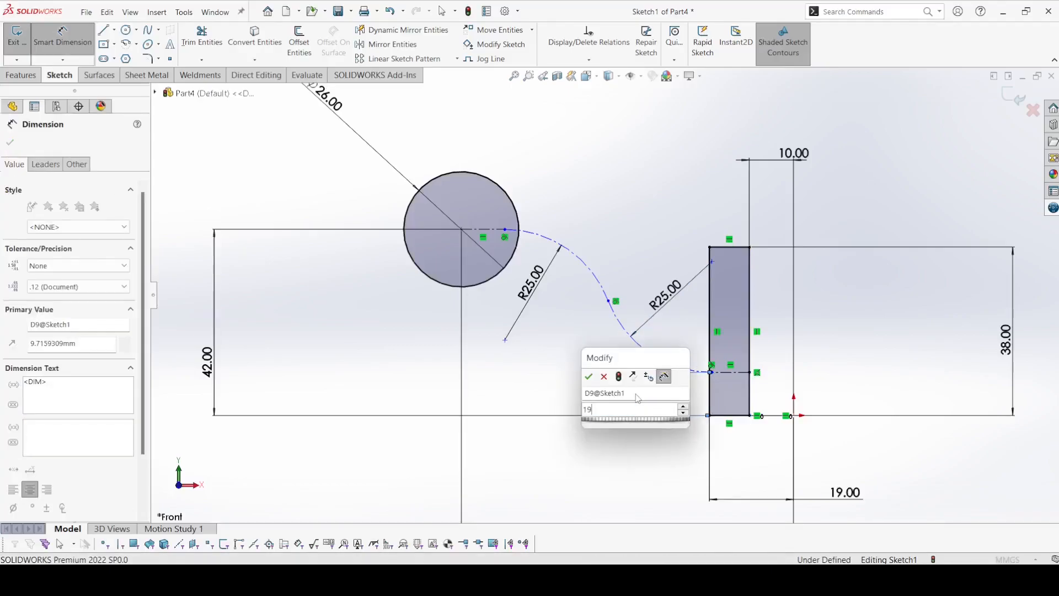
pyautogui.write('19')
pyautogui.press('Return')
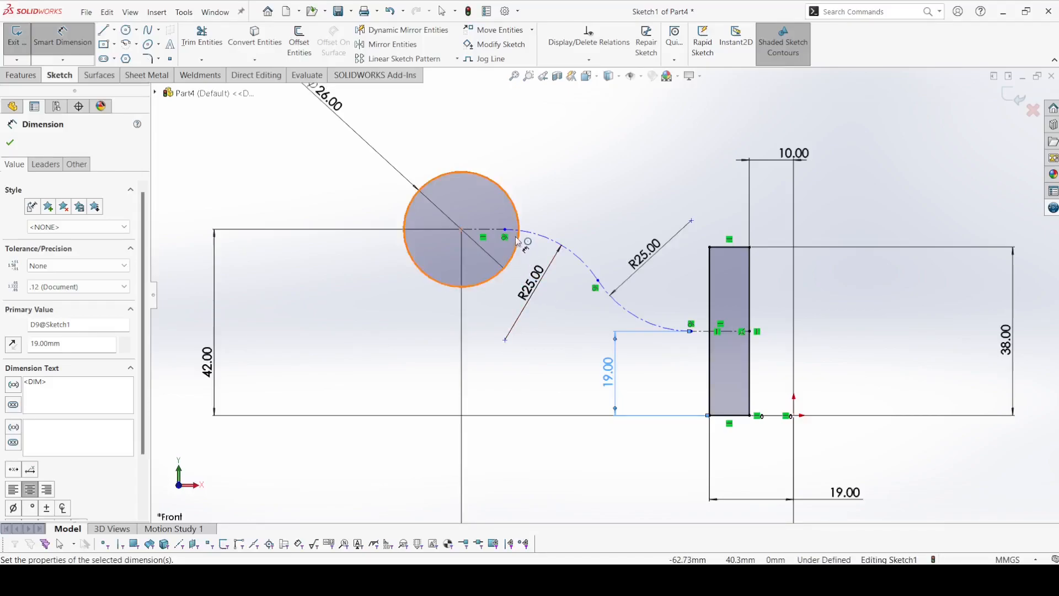
# Move the free end of the circle's horizontal centerline onto the circle's right edge, where the upper arc begins.
pyautogui.press('Escape')
pyautogui.moveTo(504, 229); pyautogui.dragTo(518, 229)
pyautogui.press('Escape')
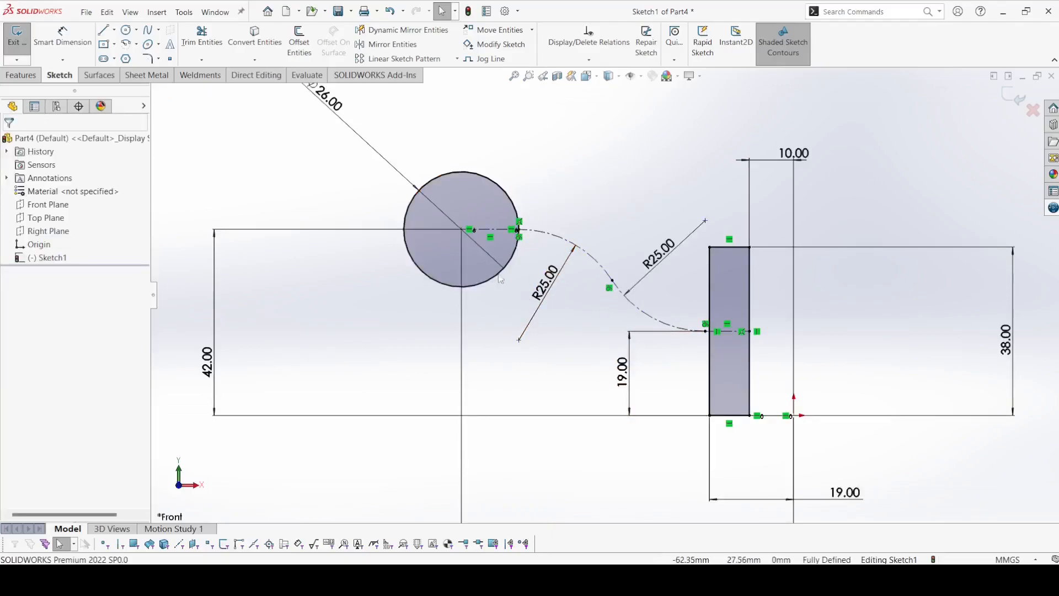
# Offset the whole centerline path 5 mm bi-directionally, capping the ends with lines.
pyautogui.click(299, 42)
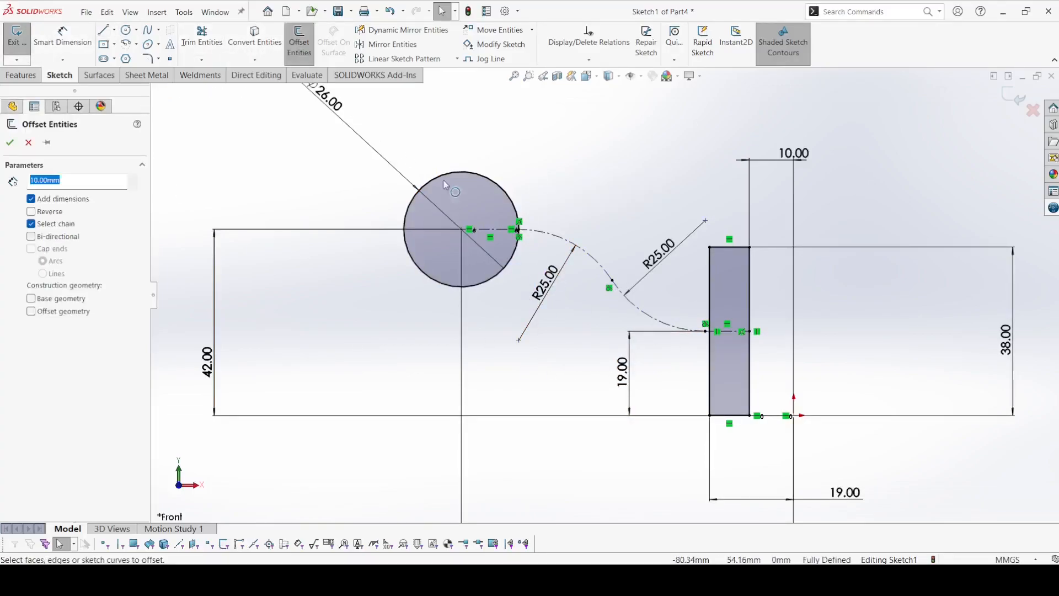
pyautogui.click(546, 236)
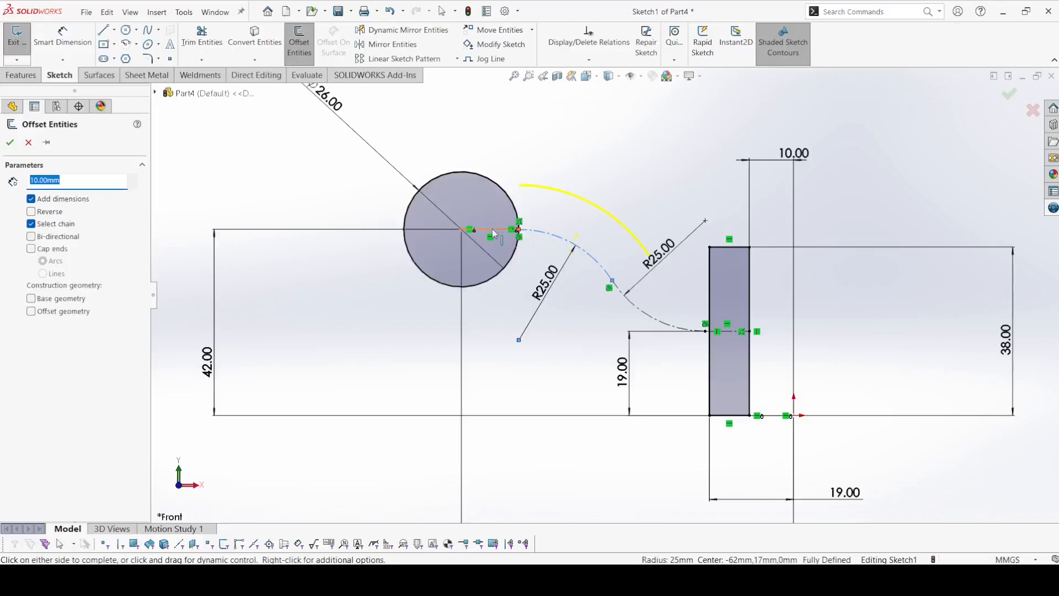
pyautogui.click(627, 305)
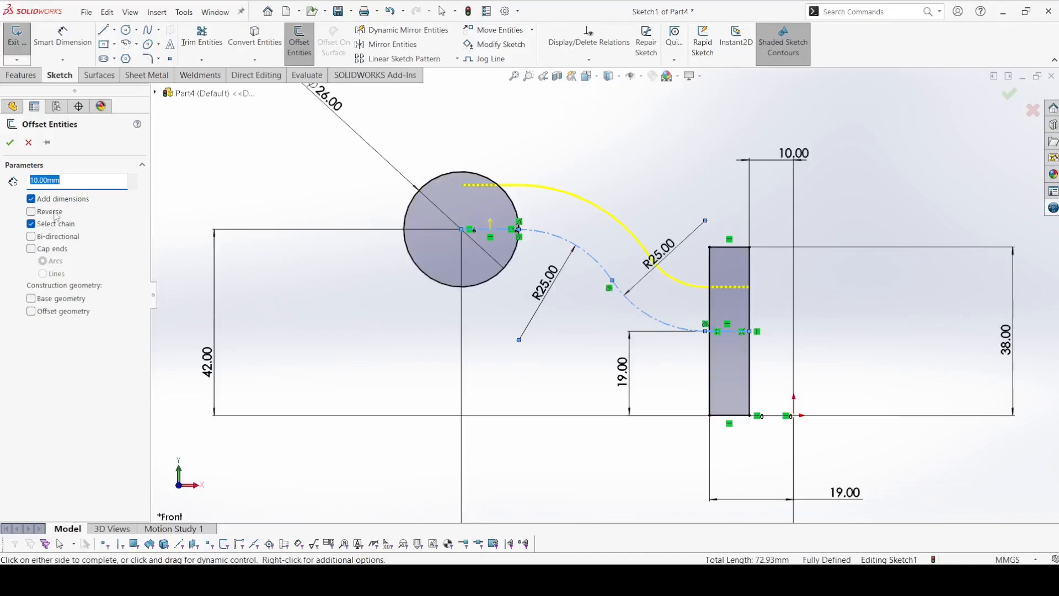
pyautogui.click(32, 211)
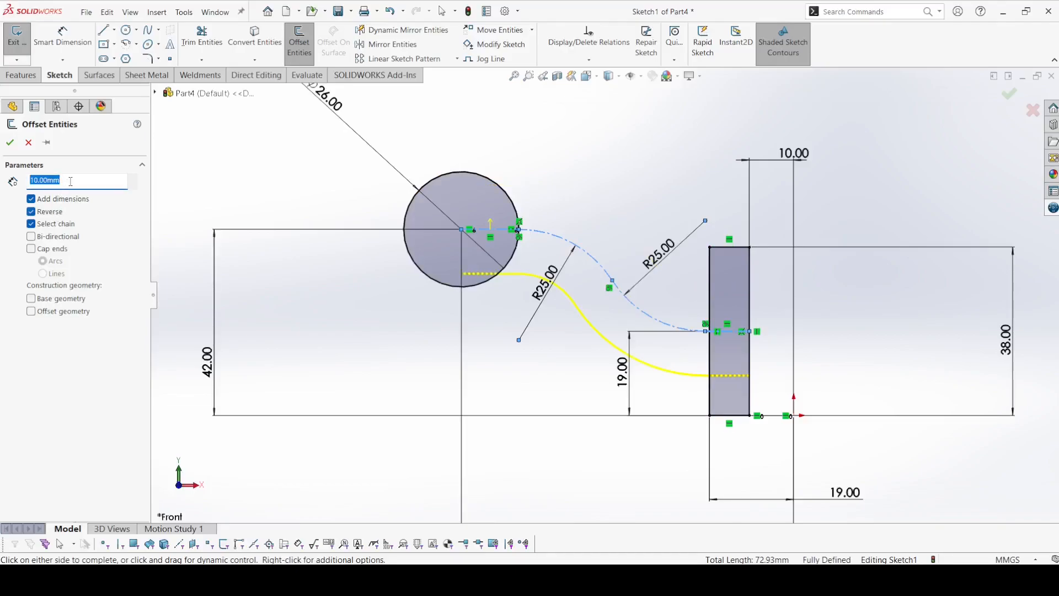
pyautogui.write('5')
pyautogui.press('Return')
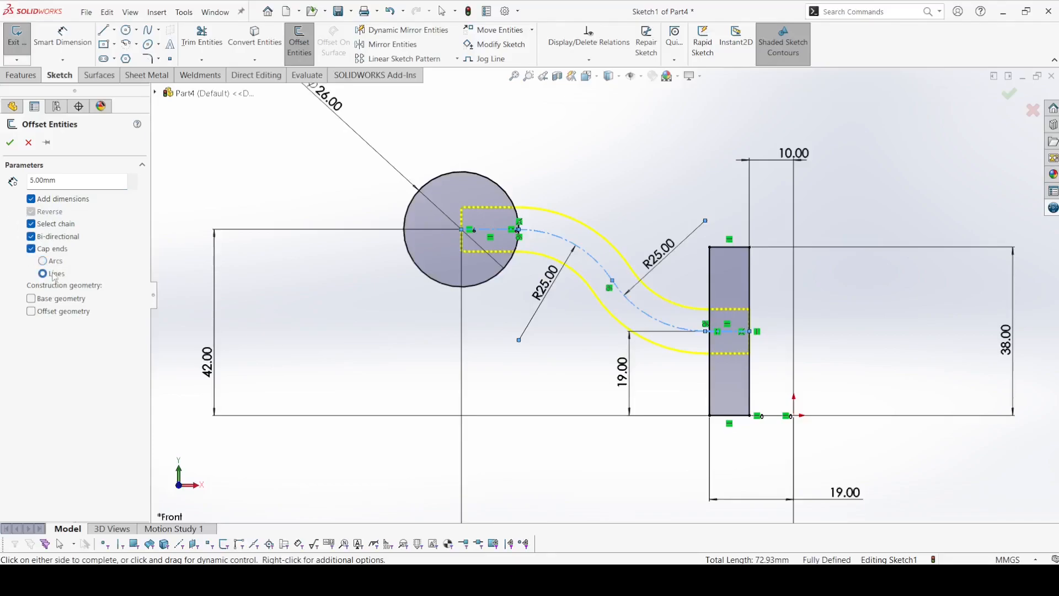
pyautogui.click(9, 142)
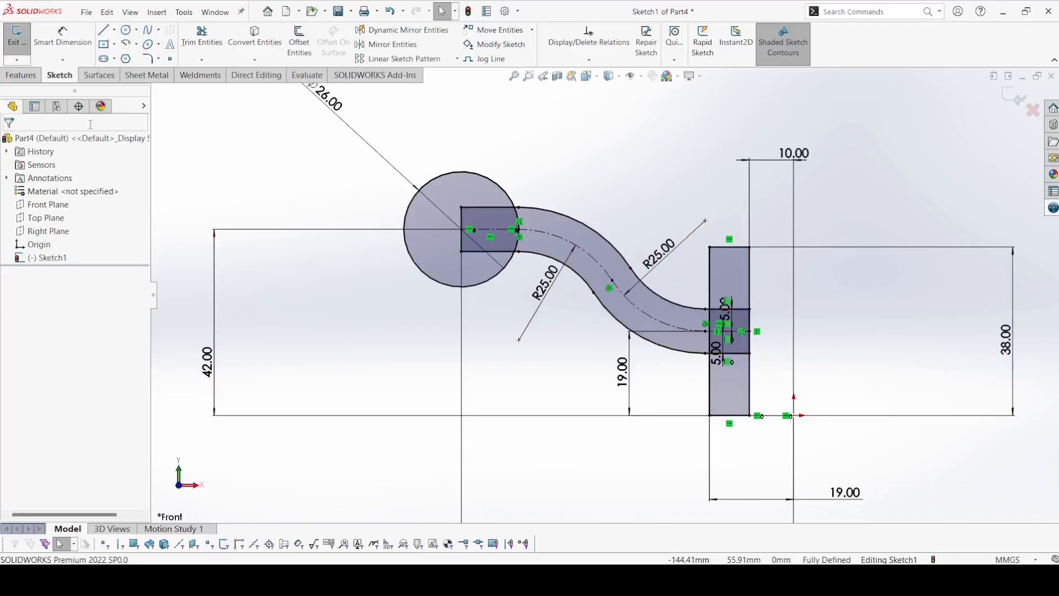
# Draw a vertical centerline from the origin upward to above the height of the rectangle's top edge.
pyautogui.click(20, 75)
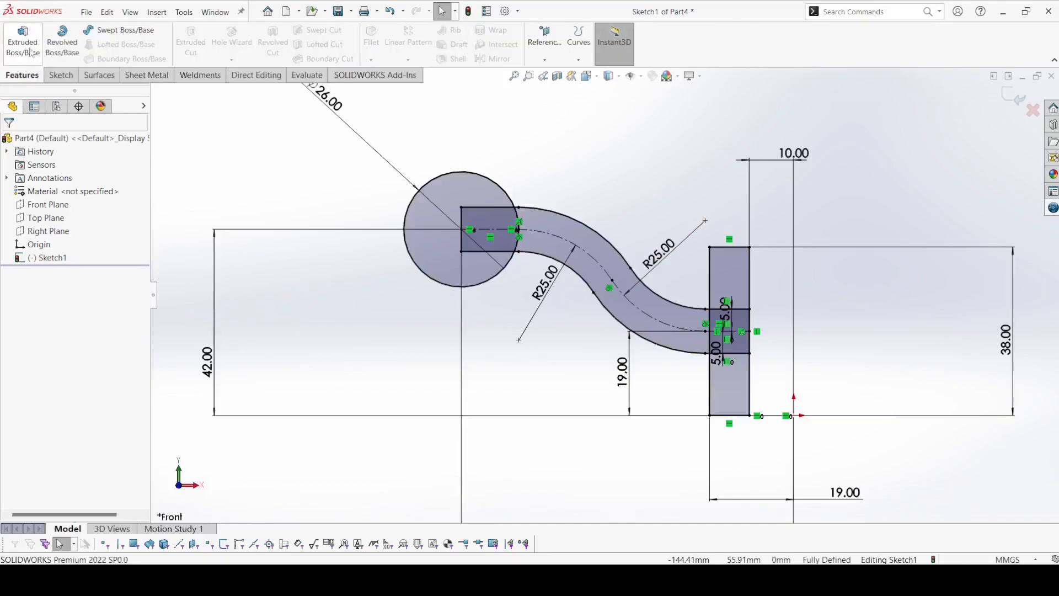
pyautogui.click(65, 75)
pyautogui.click(114, 30)
pyautogui.click(125, 60)
pyautogui.click(793, 415)
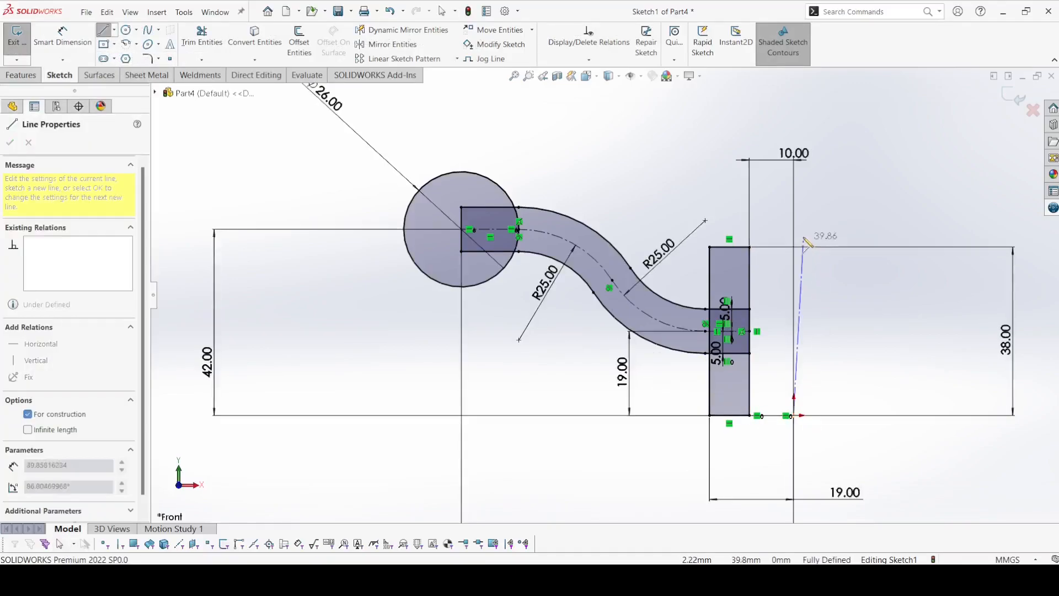
pyautogui.click(793, 206)
pyautogui.rightClick(793, 206)
pyautogui.click(821, 220)
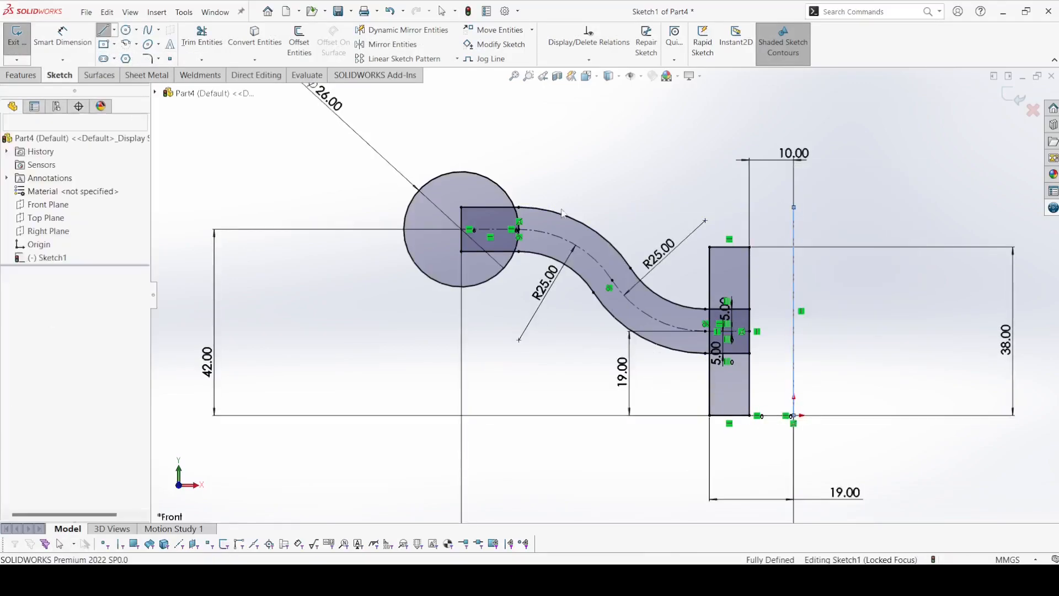
# Revolve the five regions forming the S-shaped arm and the rectangle 360° about the vertical centerline, leaving out the rest of the circle.
pyautogui.click(20, 76)
pyautogui.click(62, 40)
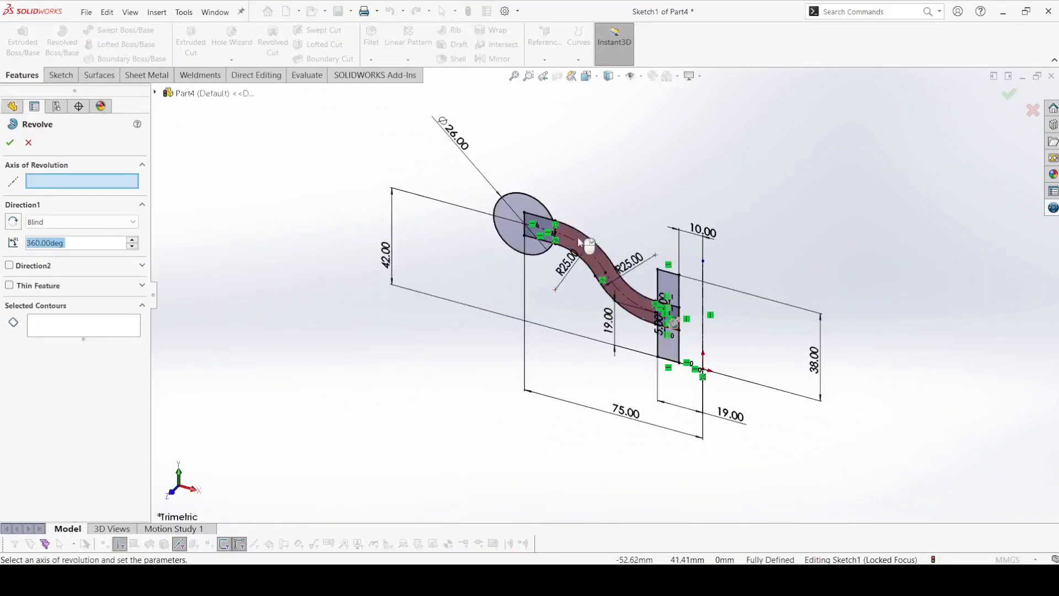
pyautogui.click(539, 230)
pyautogui.click(669, 315)
pyautogui.scroll(-5, 670, 312)
pyautogui.click(689, 324)
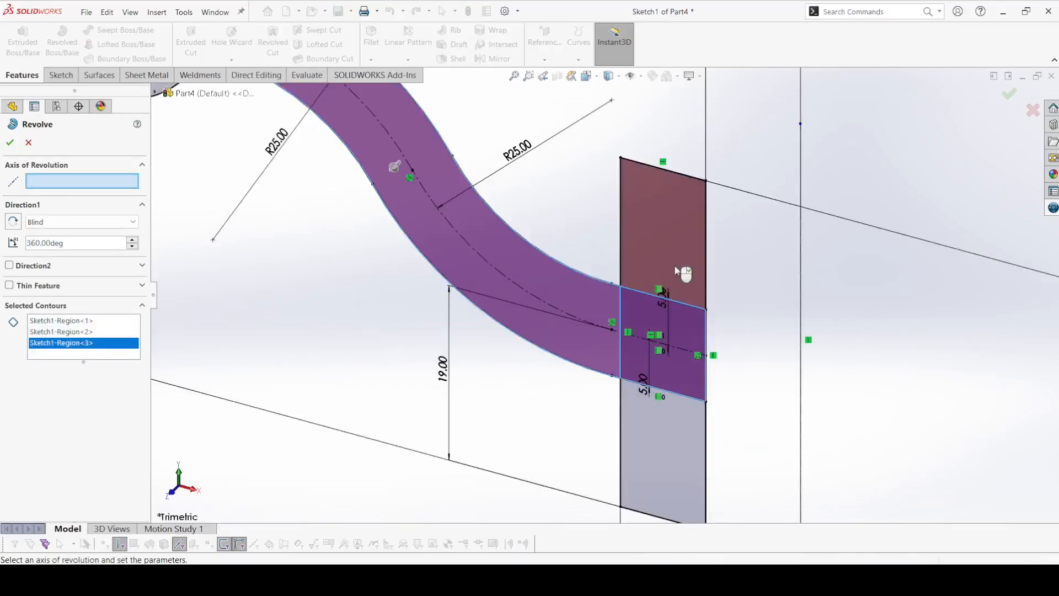
pyautogui.click(678, 267)
pyautogui.click(660, 406)
pyautogui.scroll(5, 662, 386)
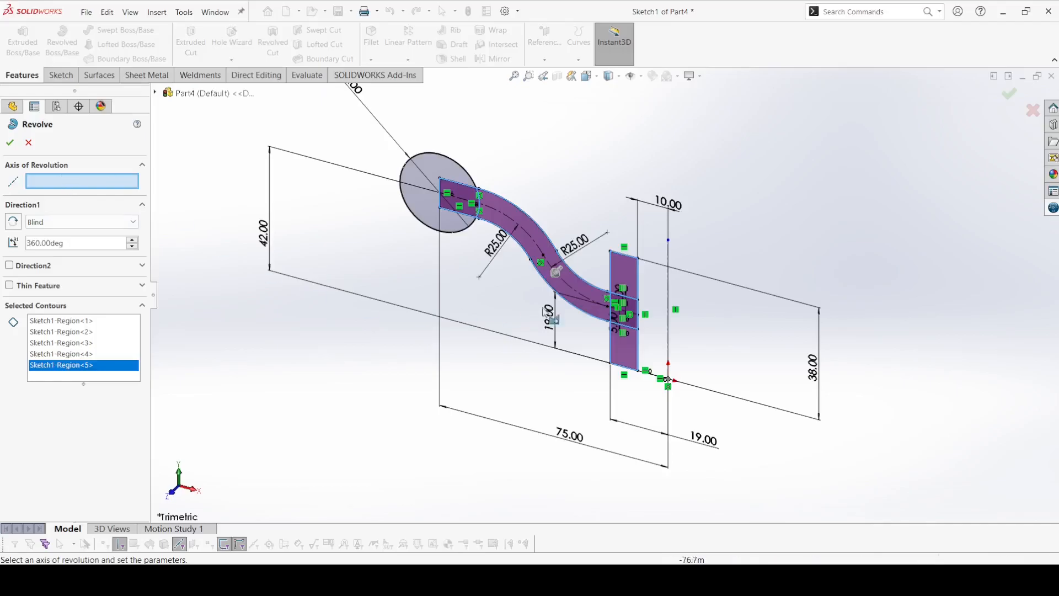
pyautogui.click(671, 271)
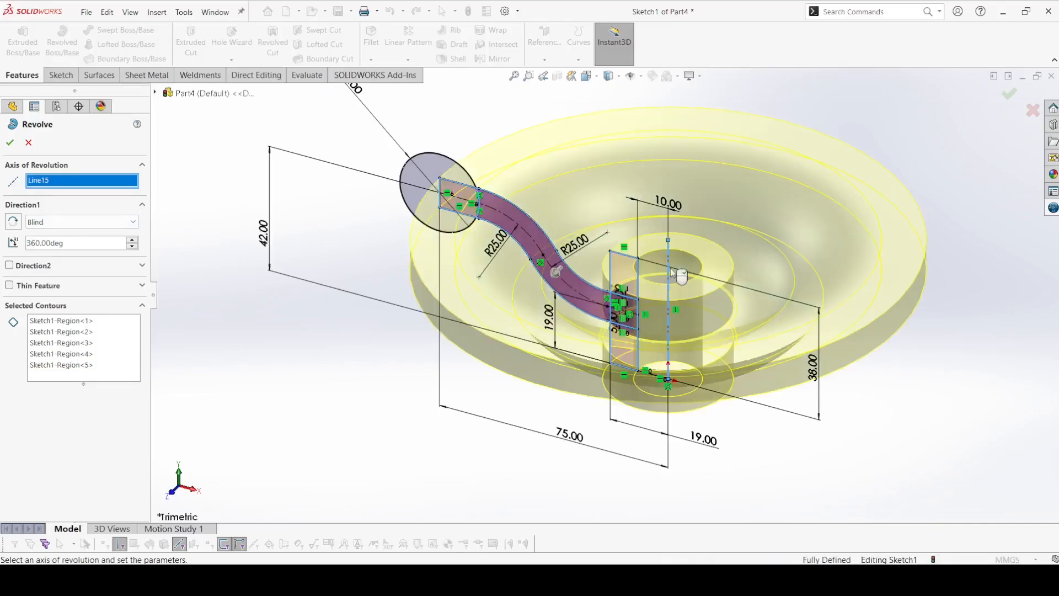
pyautogui.click(7, 144)
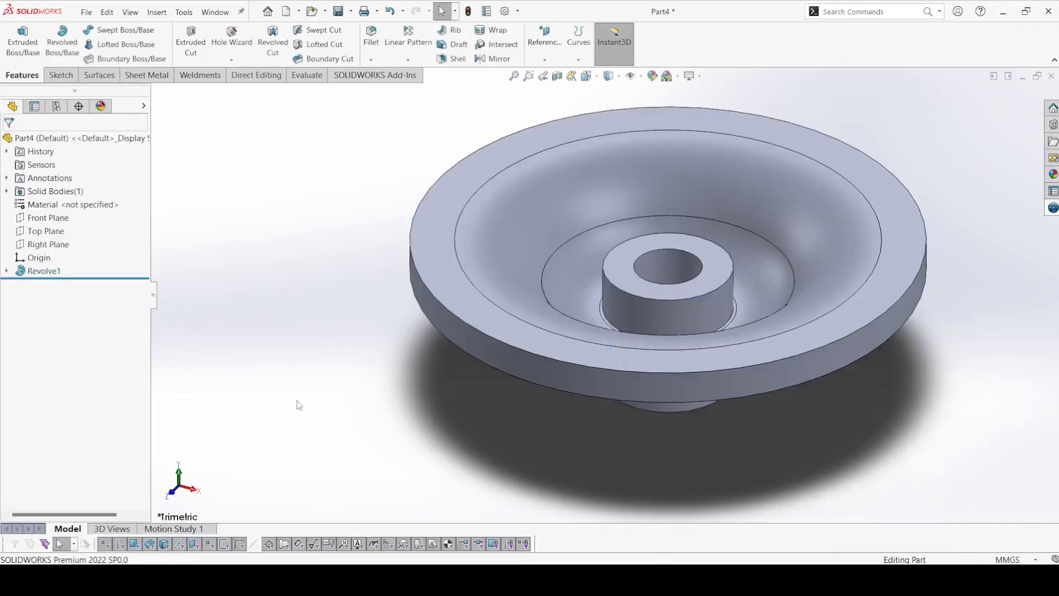
# Start a sketch on the Top Plane and convert the wheel's outer edge and the hub's outer edge into it.
pyautogui.click(61, 232)
pyautogui.click(71, 217)
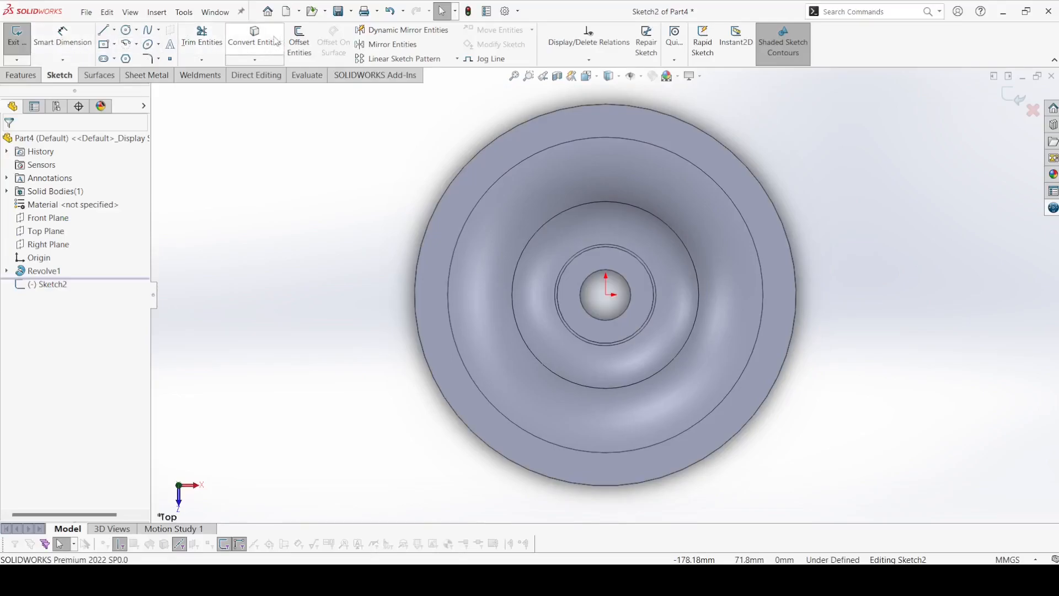
pyautogui.click(254, 36)
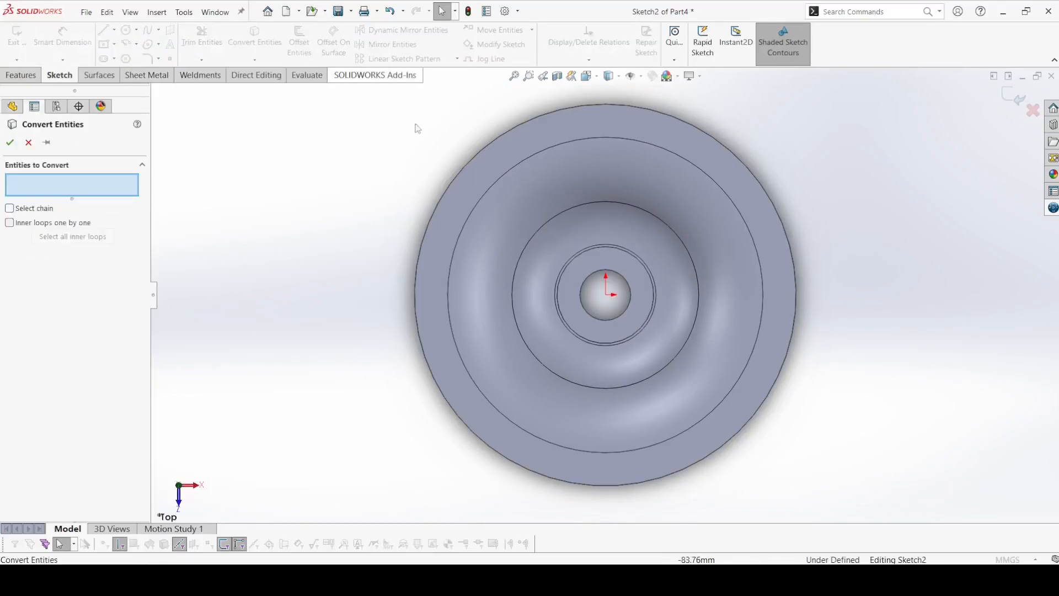
pyautogui.click(11, 143)
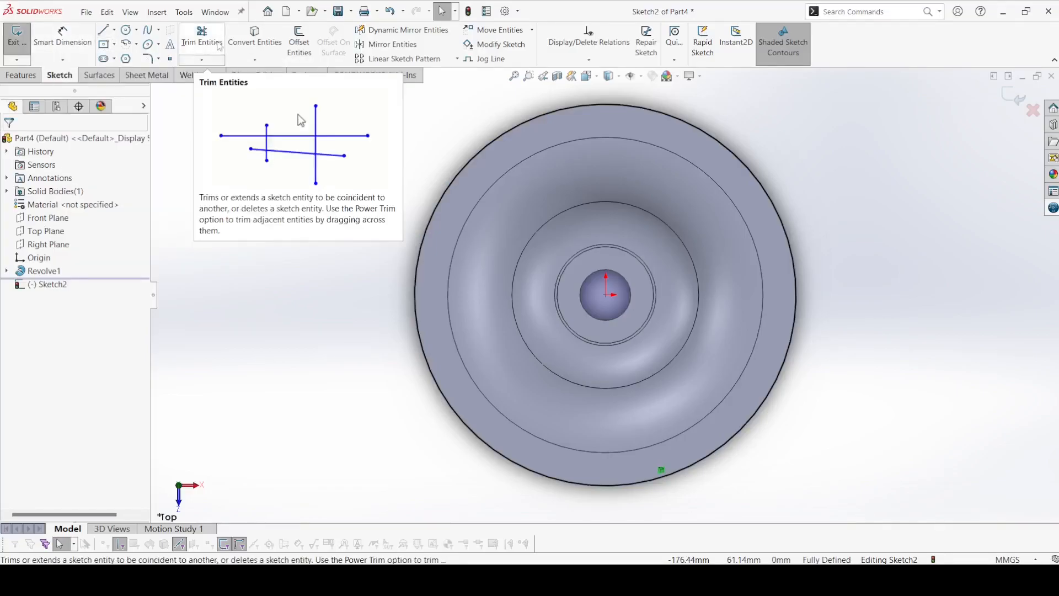
pyautogui.click(255, 37)
pyautogui.click(593, 250)
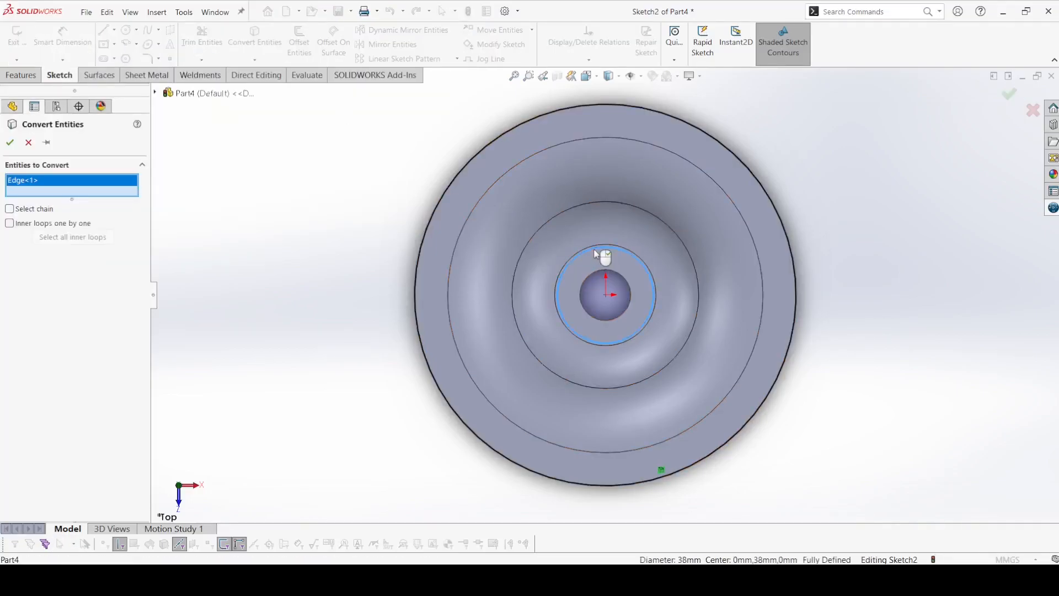
pyautogui.click(11, 143)
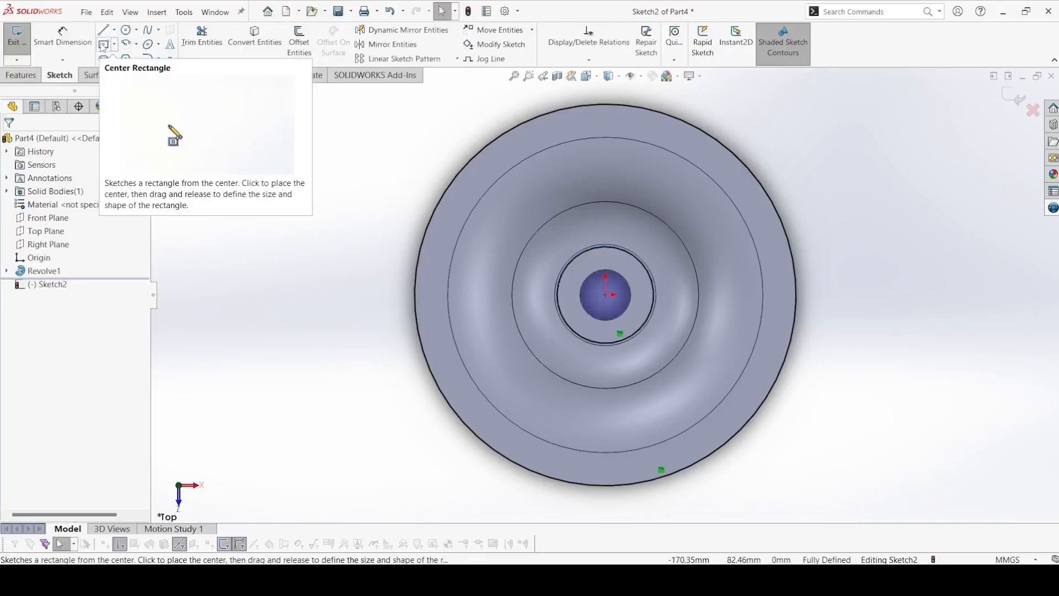
# Draw a center rectangle directly above the origin, about 20 mm wide and 88 mm high, with its bottom edge through the origin.
pyautogui.click(103, 44)
pyautogui.click(605, 183)
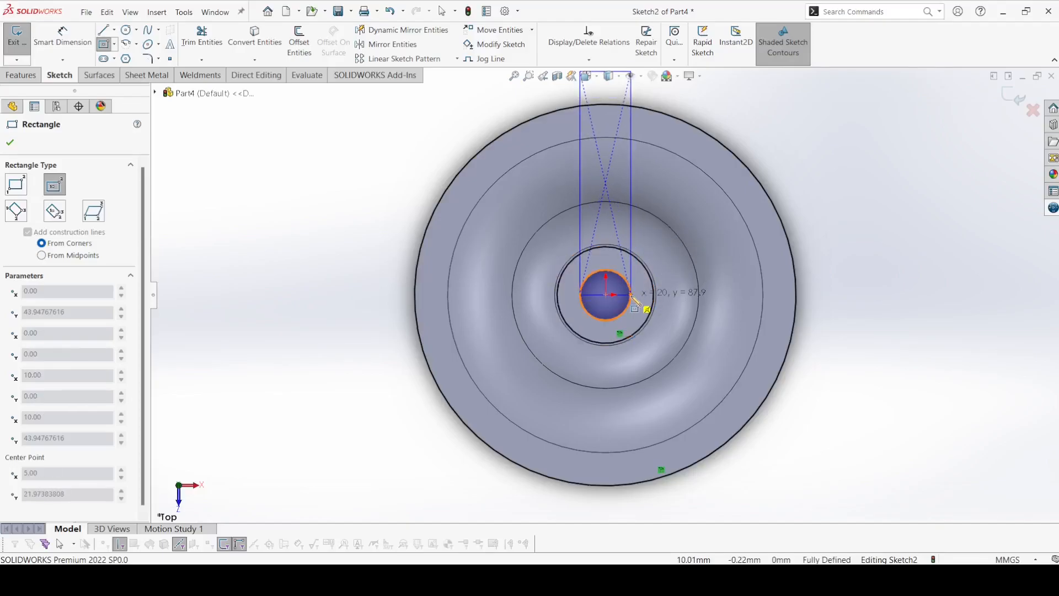
pyautogui.click(631, 295)
pyautogui.press('Escape')
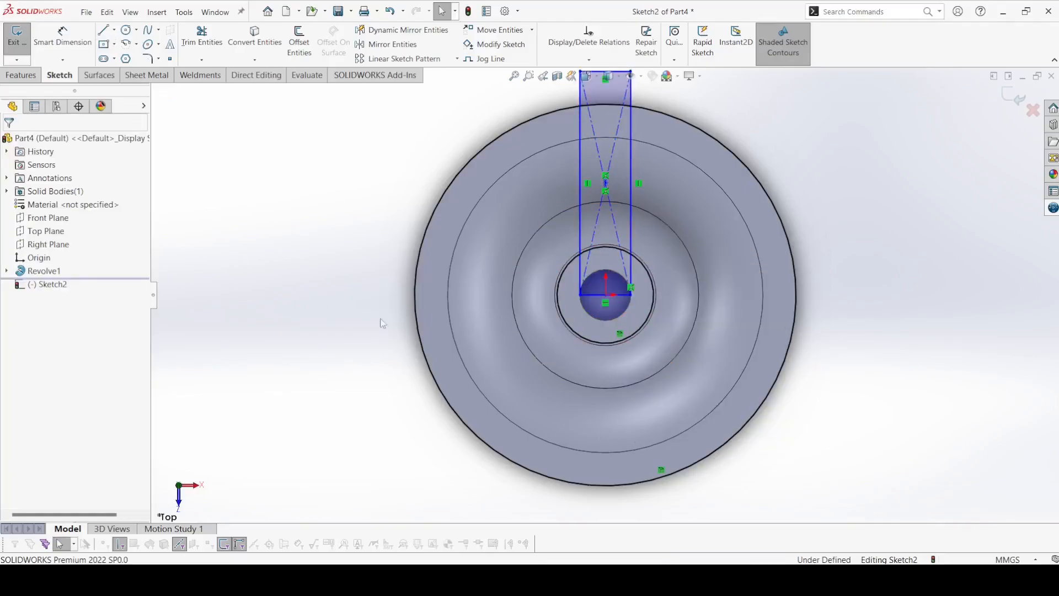
# Constrain the origin to the midpoint of the rectangle's bottom edge.
pyautogui.click(605, 296)
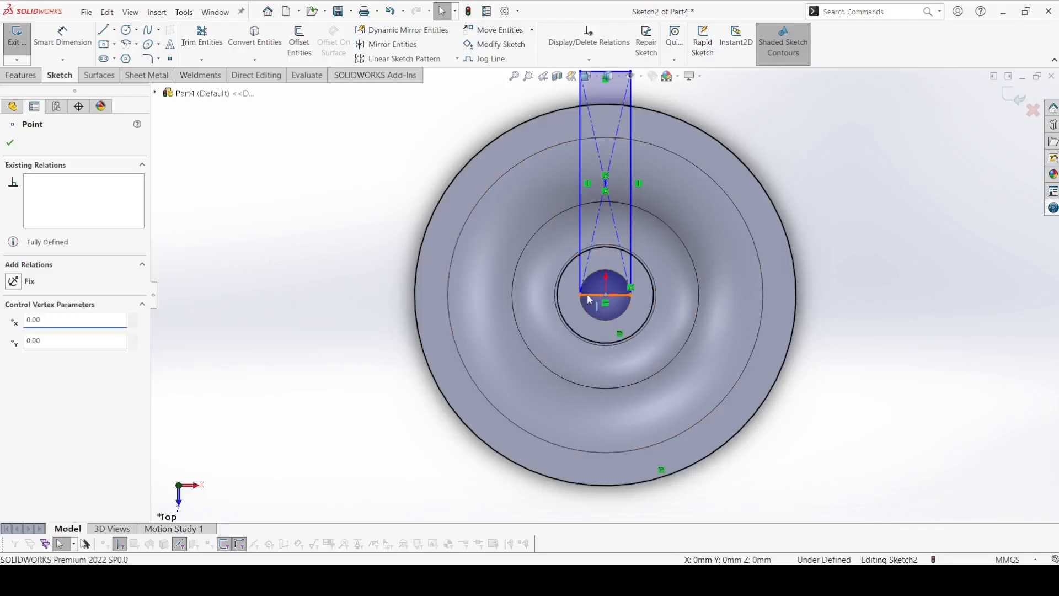
pyautogui.keyDown('ctrl'); pyautogui.click(587, 296); pyautogui.keyUp('ctrl')
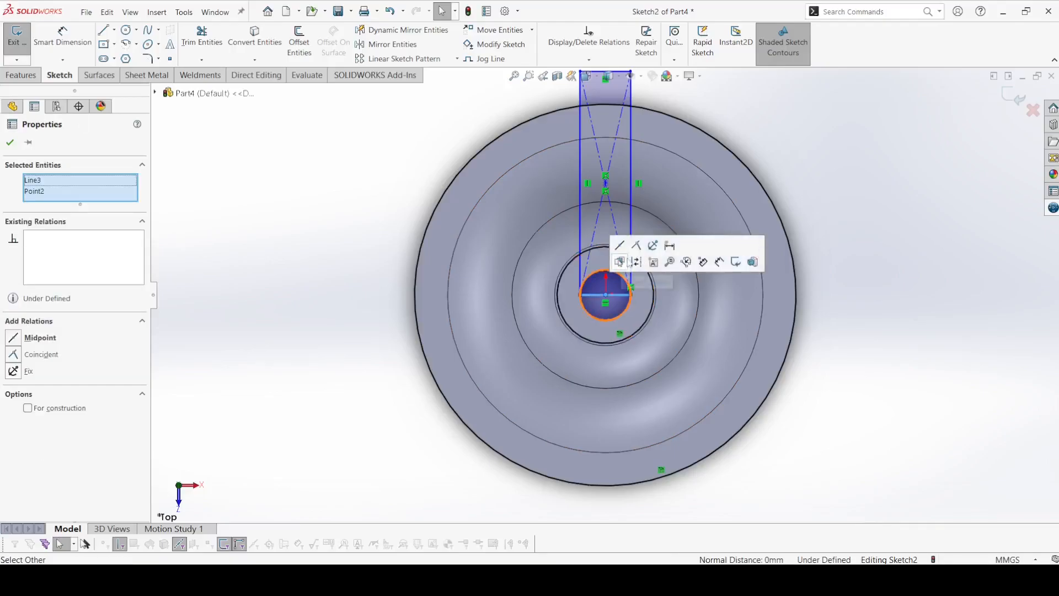
pyautogui.click(929, 340)
# Dimension the width of the rectangle above the origin to 20 mm.
pyautogui.moveTo(894, 378); pyautogui.dragTo(882, 325, button='right')
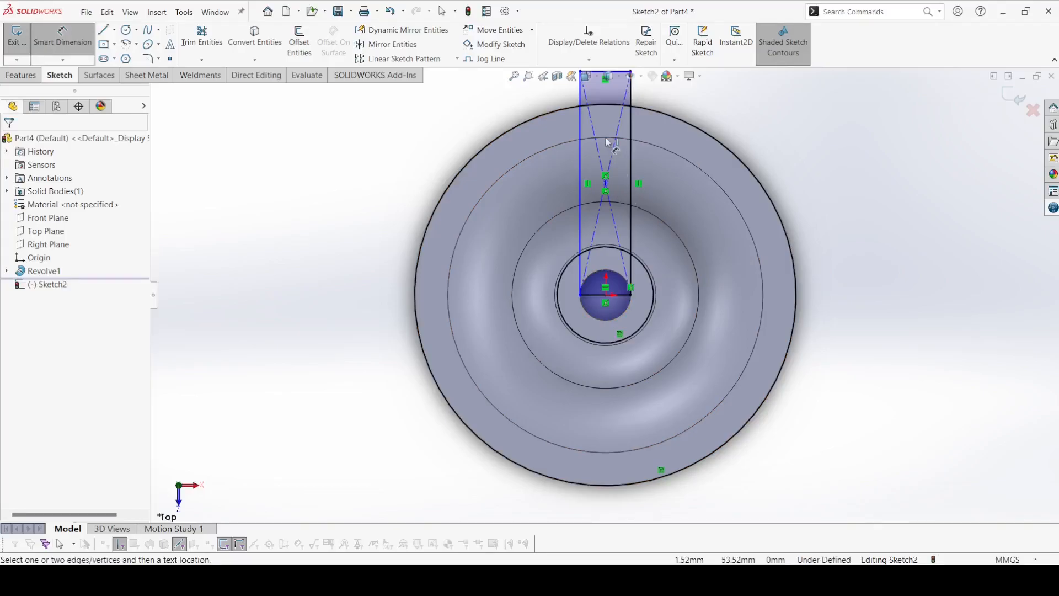
pyautogui.scroll(-1, 606, 143)
pyautogui.scroll(1, 605, 143)
pyautogui.click(610, 106)
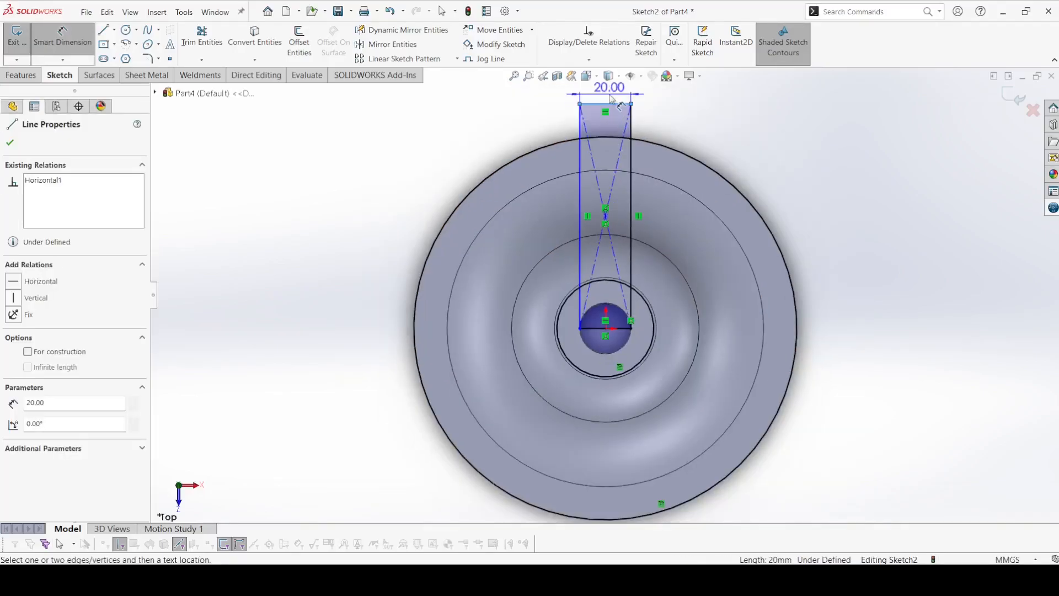
pyautogui.click(610, 91)
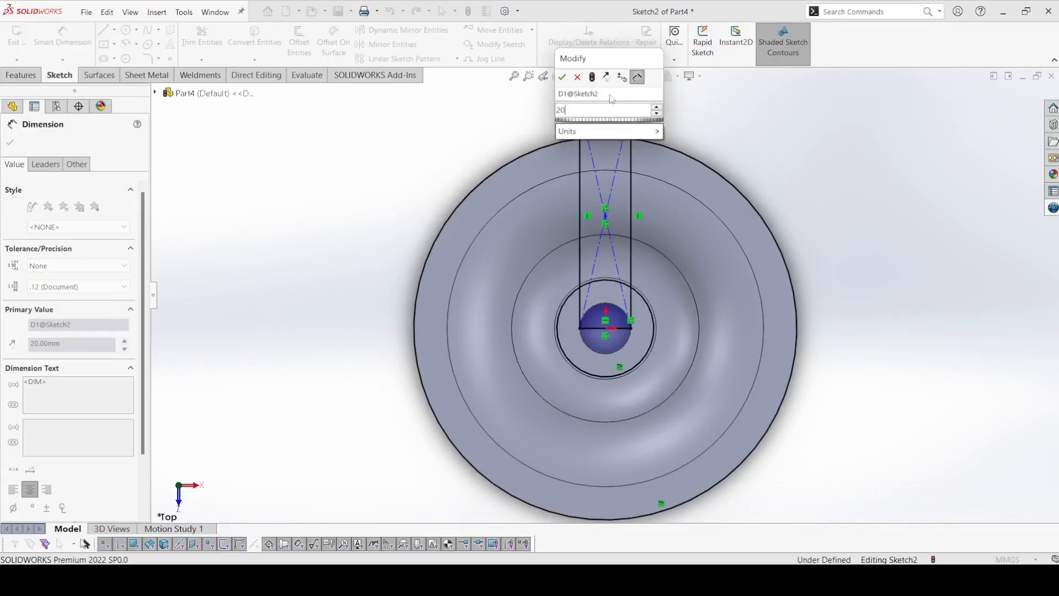
pyautogui.press('Return')
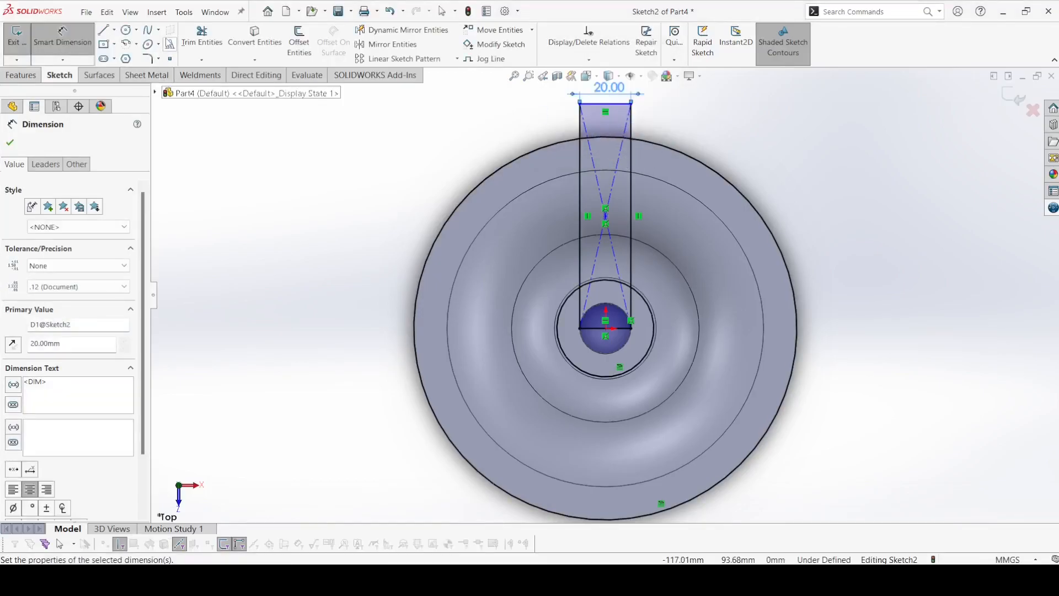
pyautogui.click(10, 144)
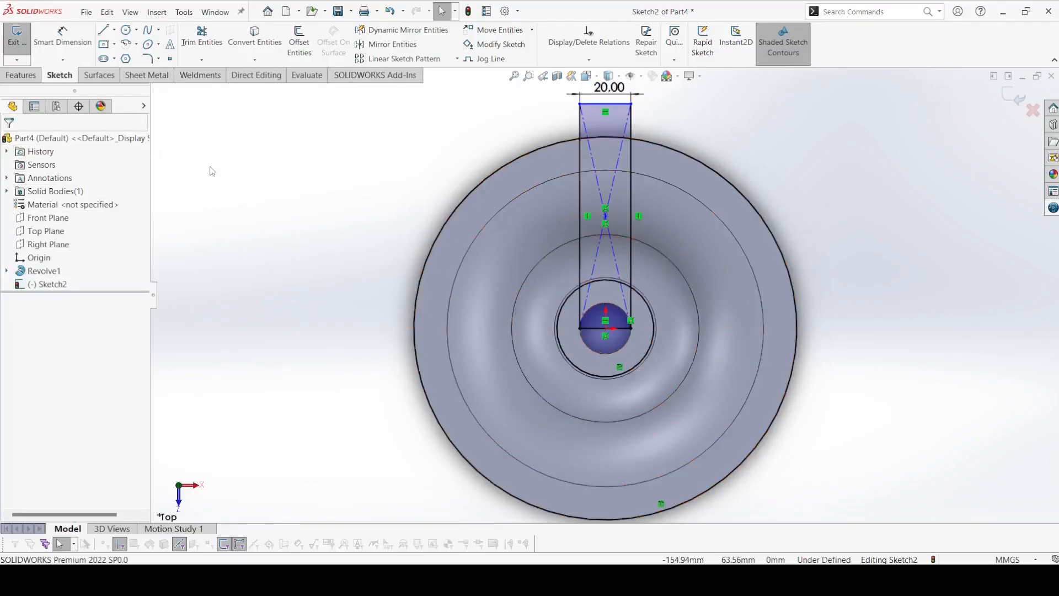
# Circular-pattern the rectangle's four lines around the origin with 4 equally spaced instances over 360°.
pyautogui.click(457, 59)
pyautogui.click(430, 89)
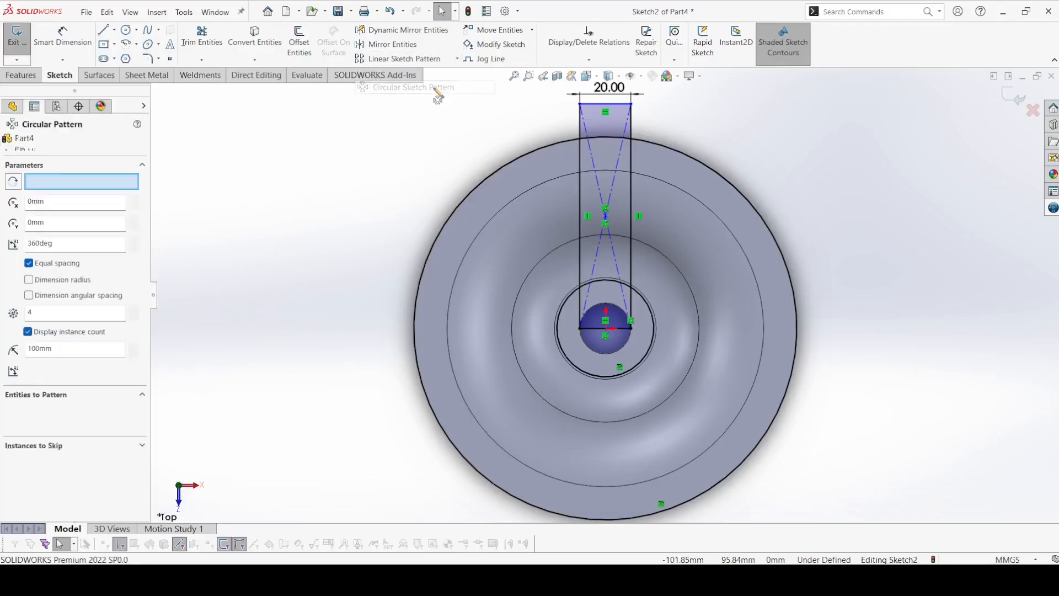
pyautogui.click(580, 167)
pyautogui.click(604, 106)
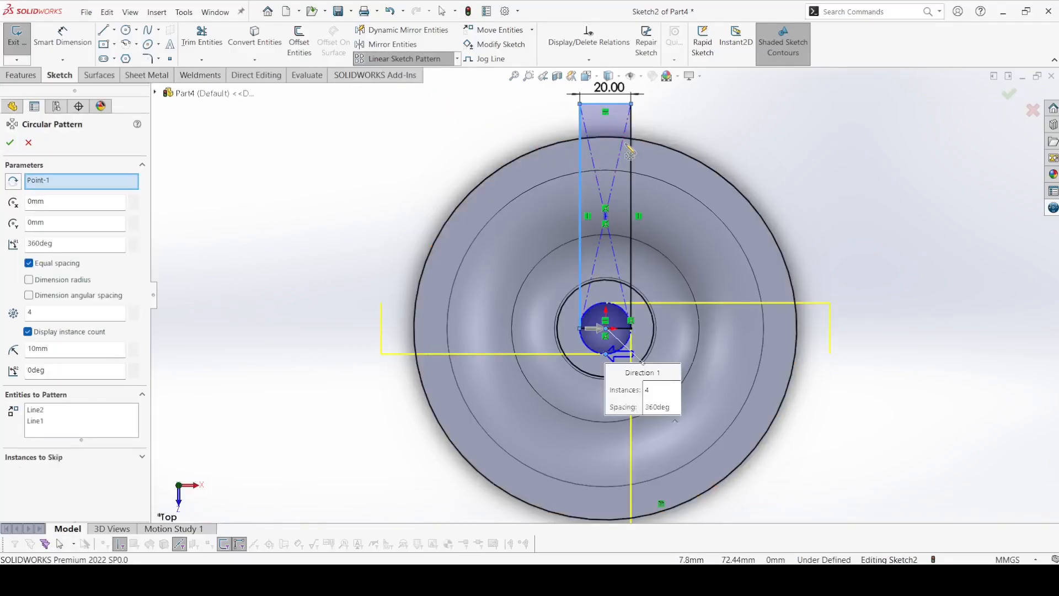
pyautogui.click(630, 152)
pyautogui.scroll(-5, 589, 353)
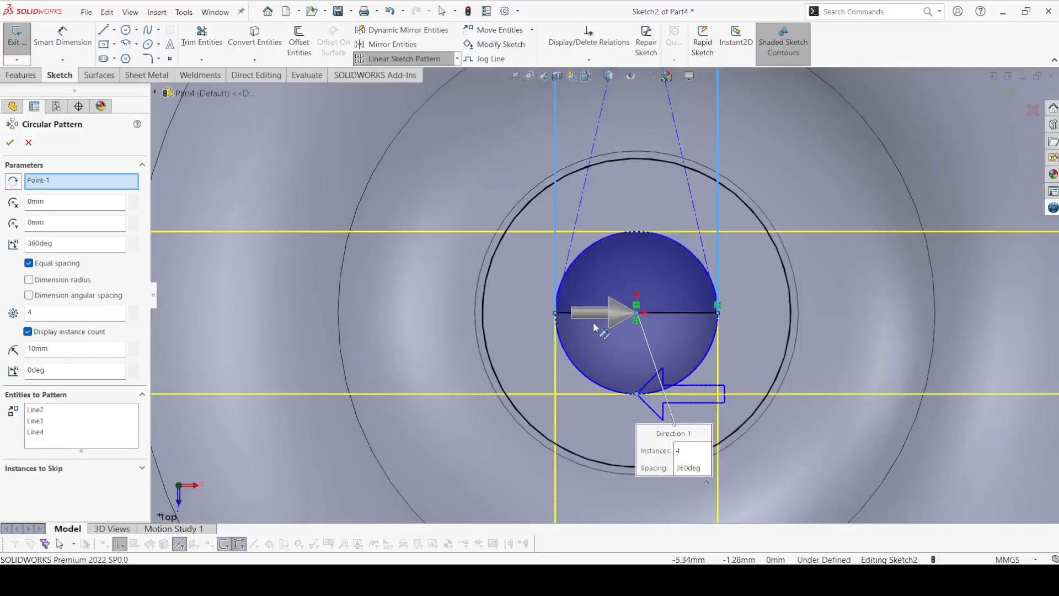
pyautogui.click(562, 312)
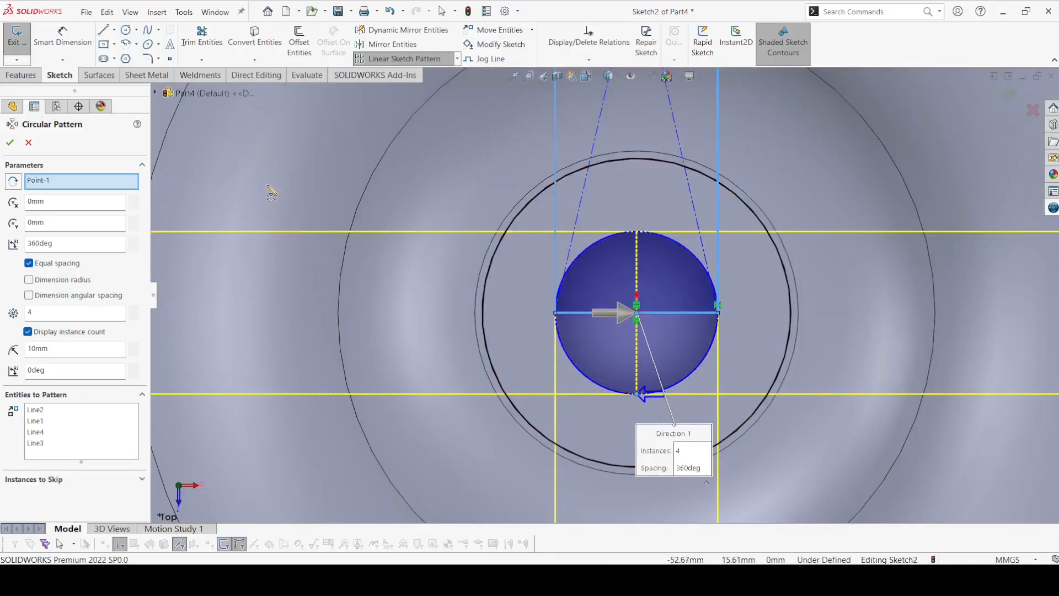
pyautogui.scroll(1, 221, 212)
pyautogui.scroll(2, 232, 254)
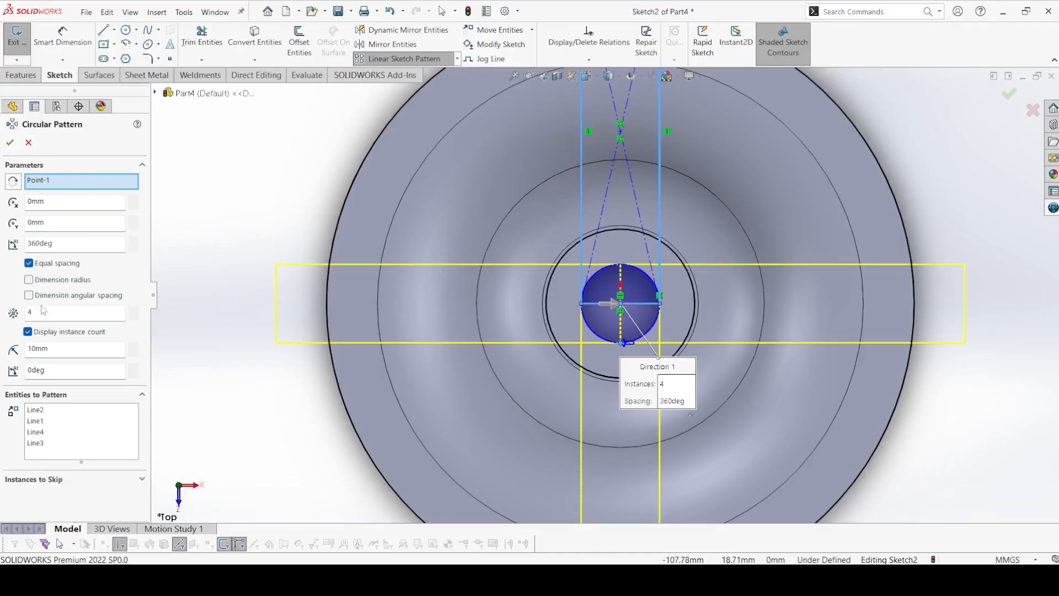
pyautogui.click(9, 142)
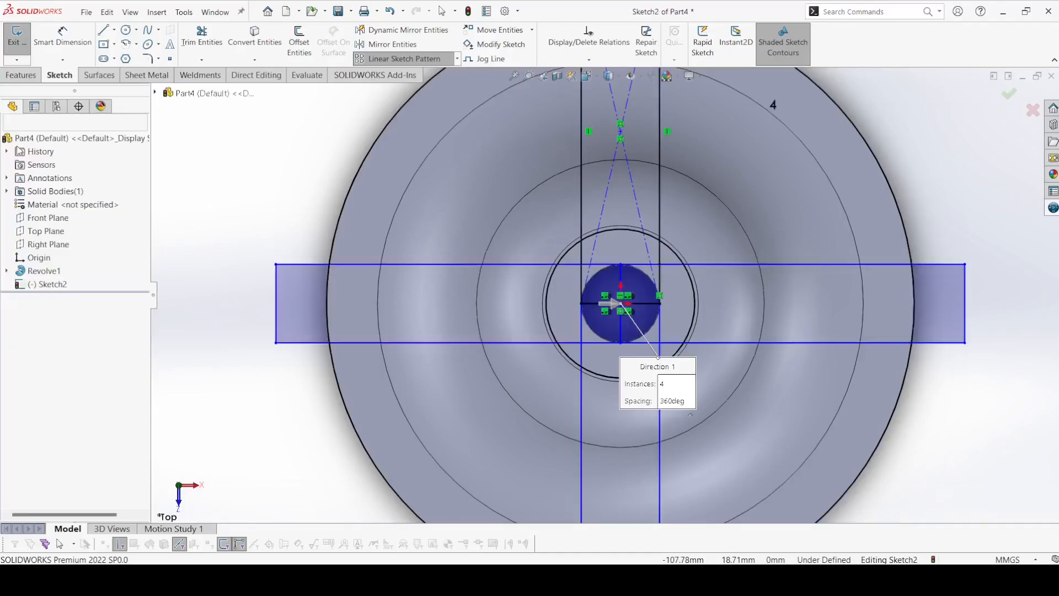
# Cut the four sector regions between the patterned arms Through All, with the direction reversed upward through the wheel.
pyautogui.click(14, 76)
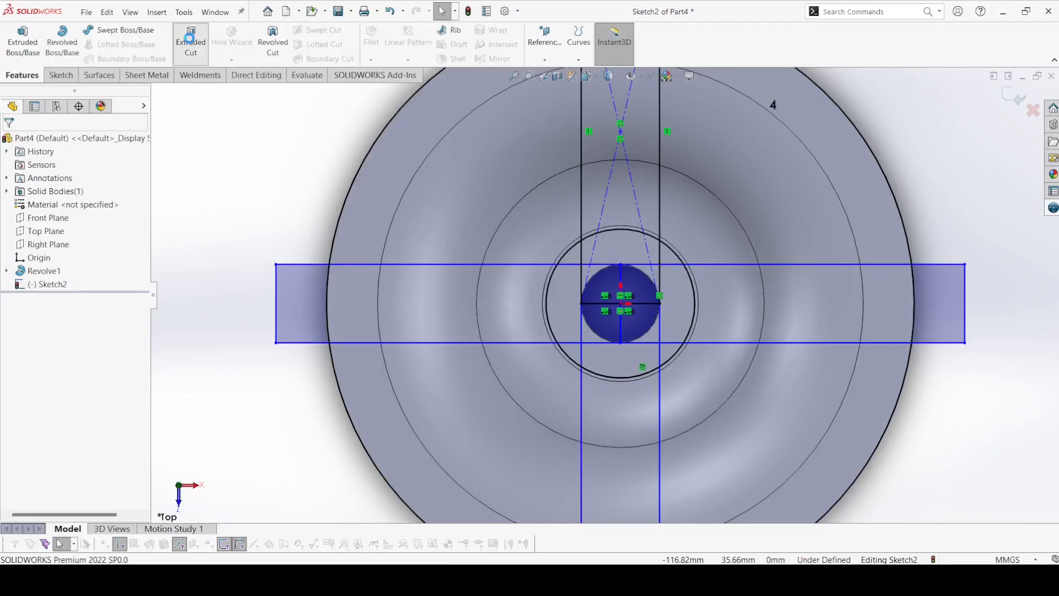
pyautogui.click(189, 39)
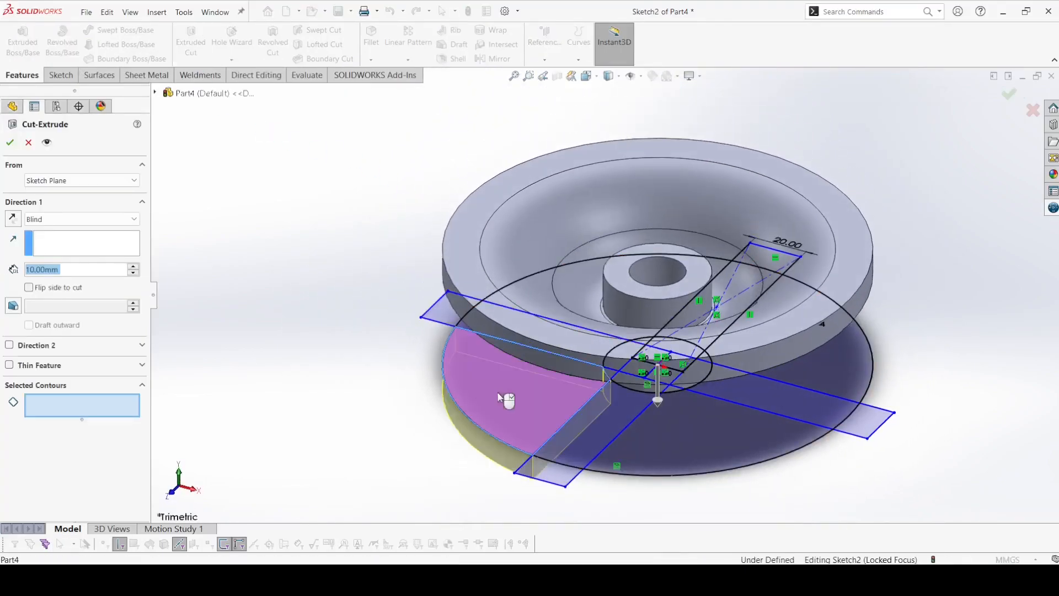
pyautogui.click(503, 399)
pyautogui.click(684, 441)
pyautogui.click(799, 380)
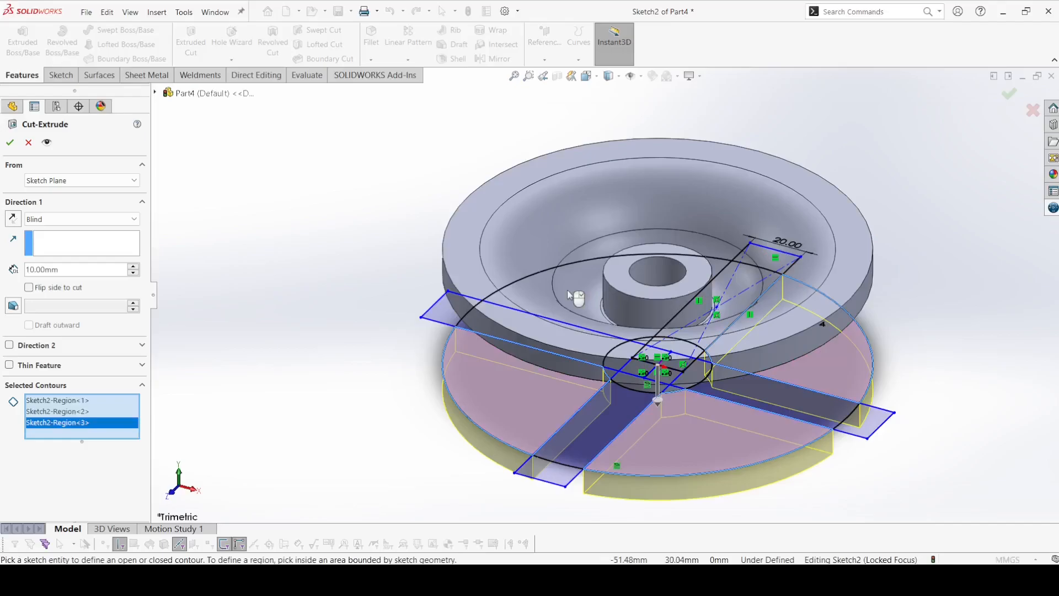
pyautogui.moveTo(554, 298); pyautogui.dragTo(529, 331, button='middle')
pyautogui.click(535, 331)
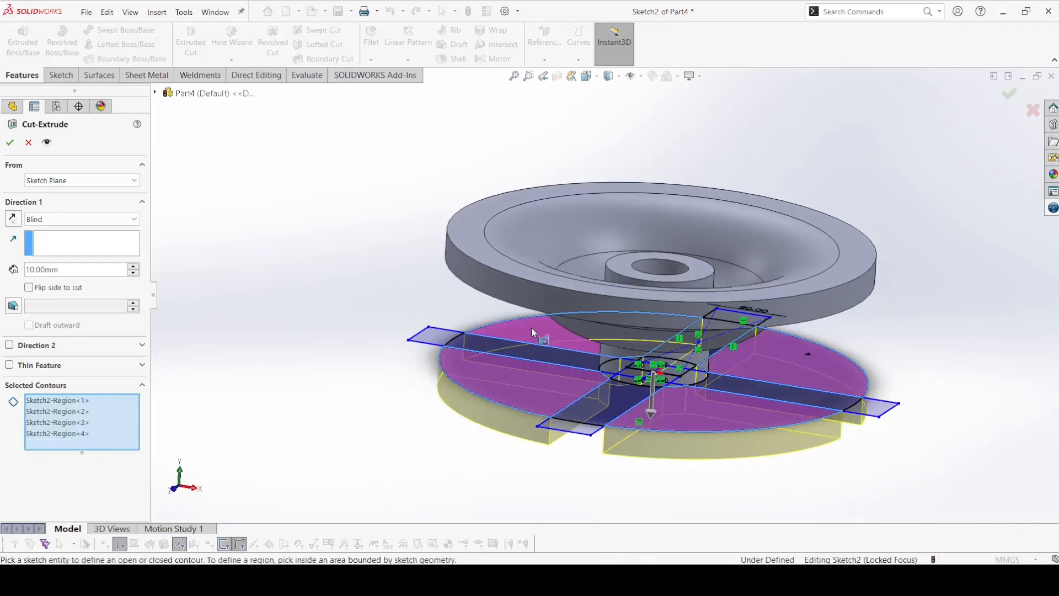
pyautogui.click(50, 220)
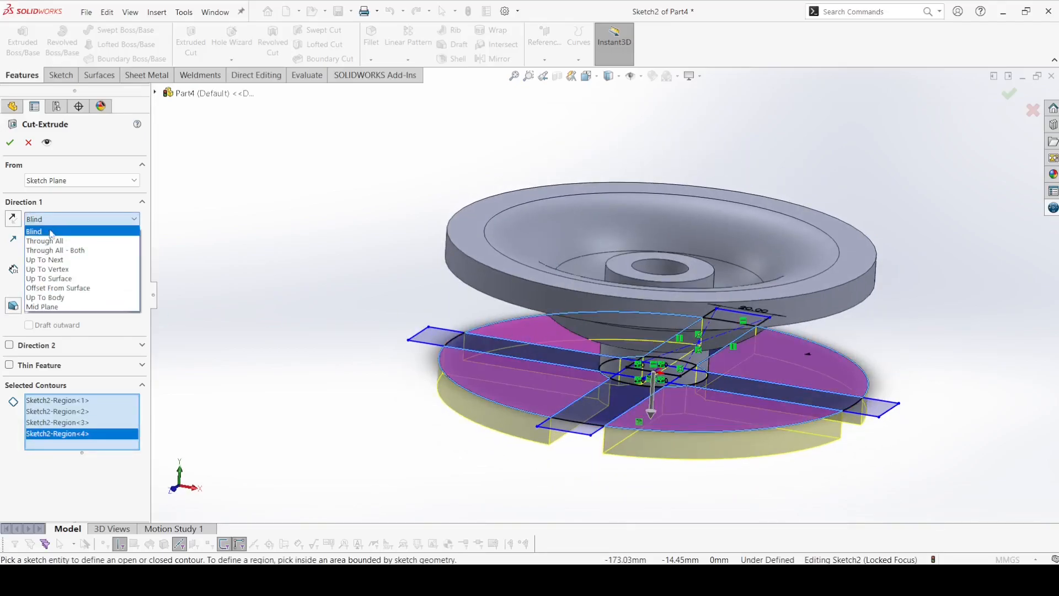
pyautogui.click(59, 245)
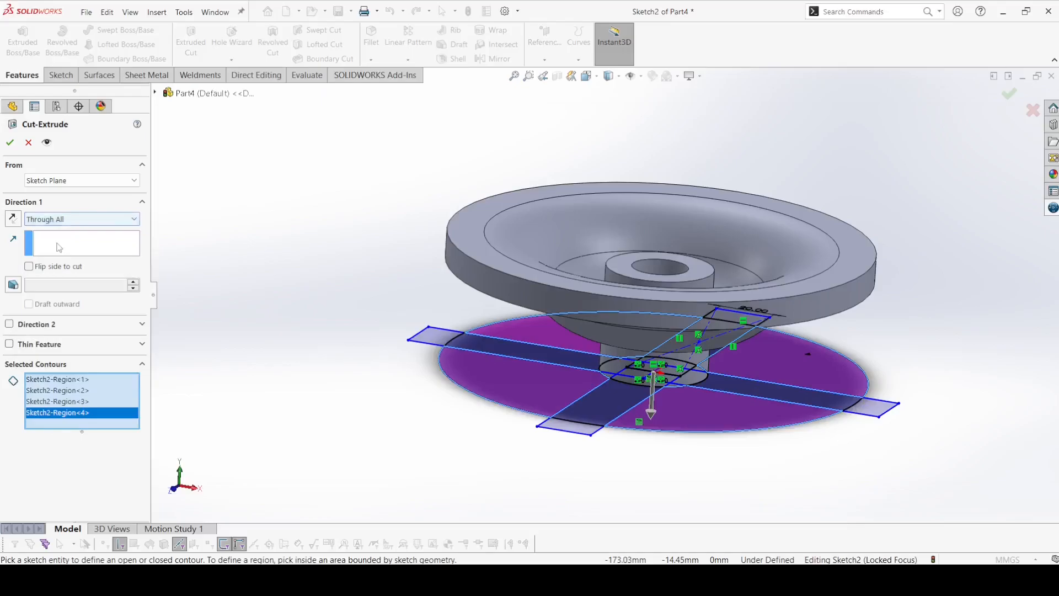
pyautogui.click(13, 219)
pyautogui.click(11, 144)
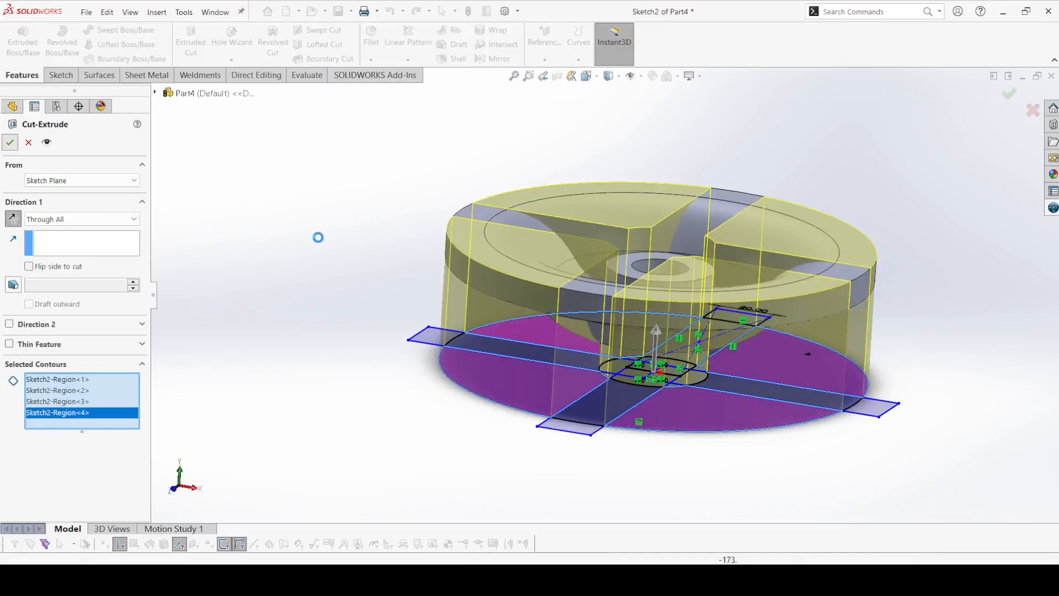
# Revolve both regions of the circle at the arm's end in Sketch1 360° about the hub's vertical centerline to form the rim.
pyautogui.moveTo(308, 327); pyautogui.dragTo(300, 359, button='middle')
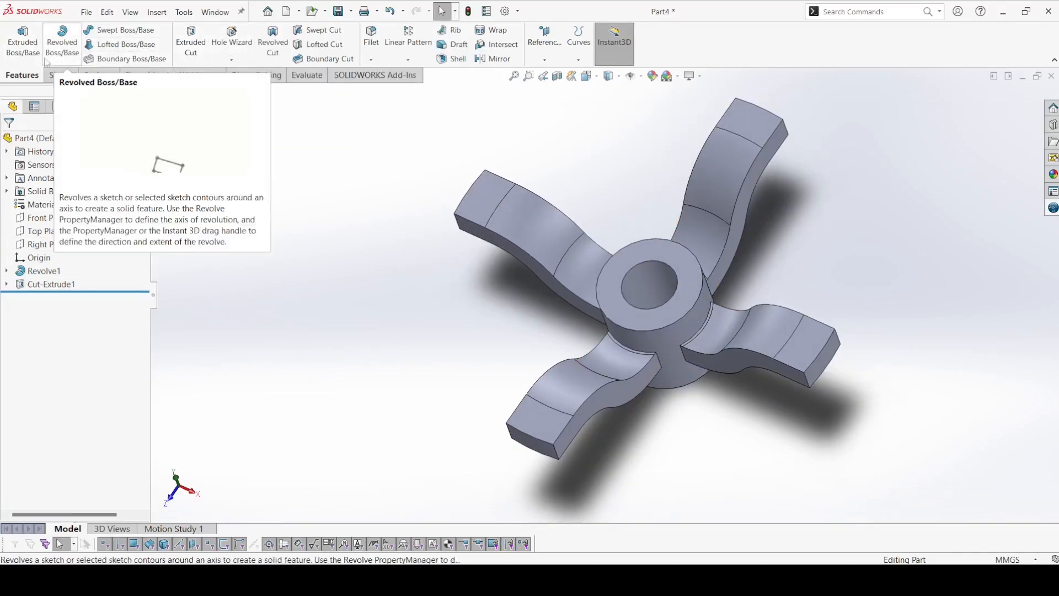
pyautogui.click(62, 42)
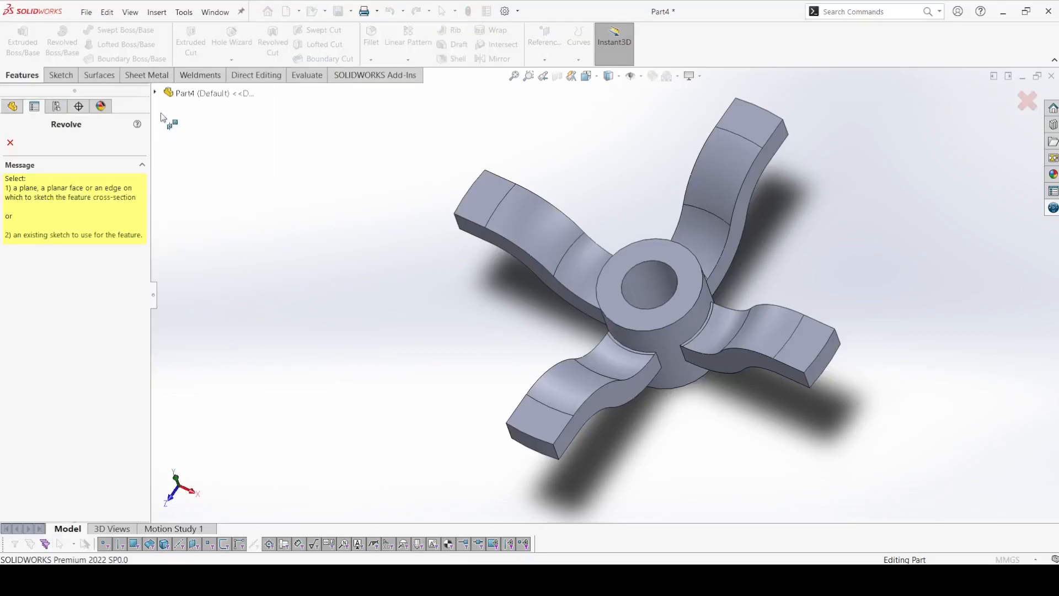
pyautogui.click(156, 93)
pyautogui.click(168, 226)
pyautogui.click(213, 239)
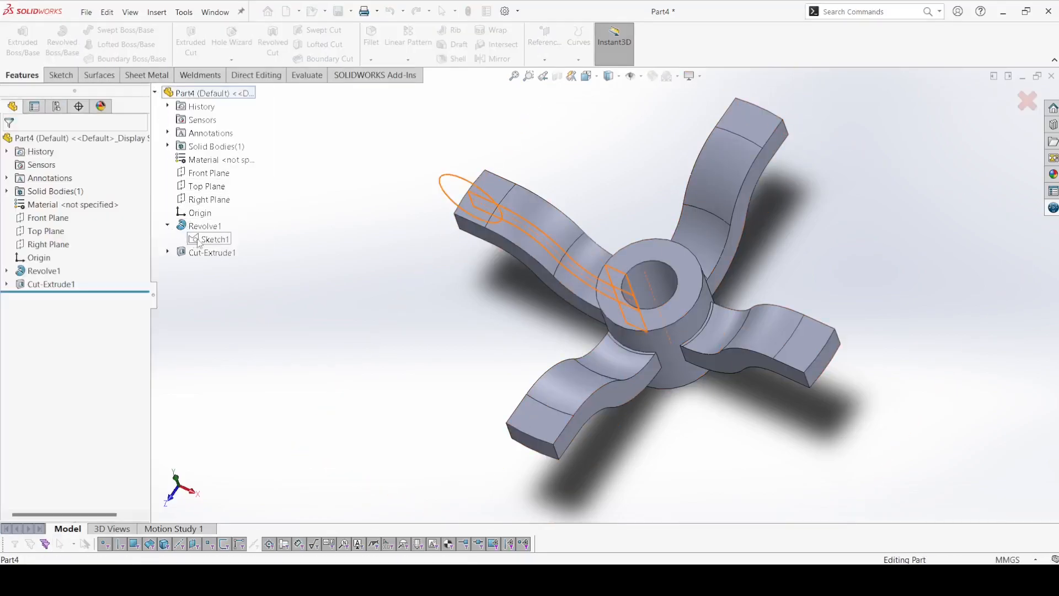
pyautogui.click(450, 189)
pyautogui.moveTo(453, 191); pyautogui.dragTo(491, 73, button='middle')
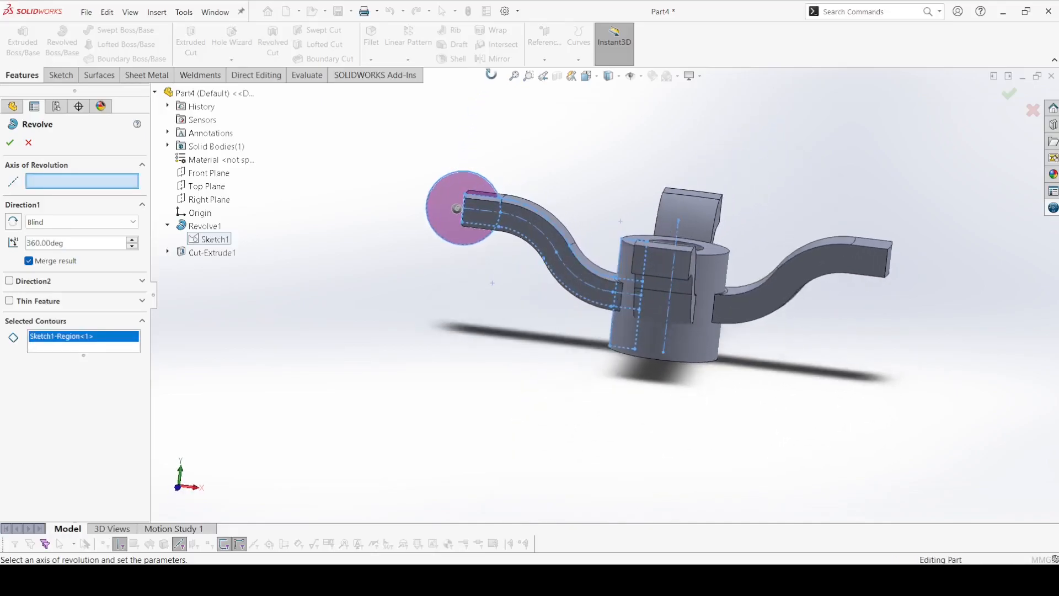
pyautogui.click(481, 209)
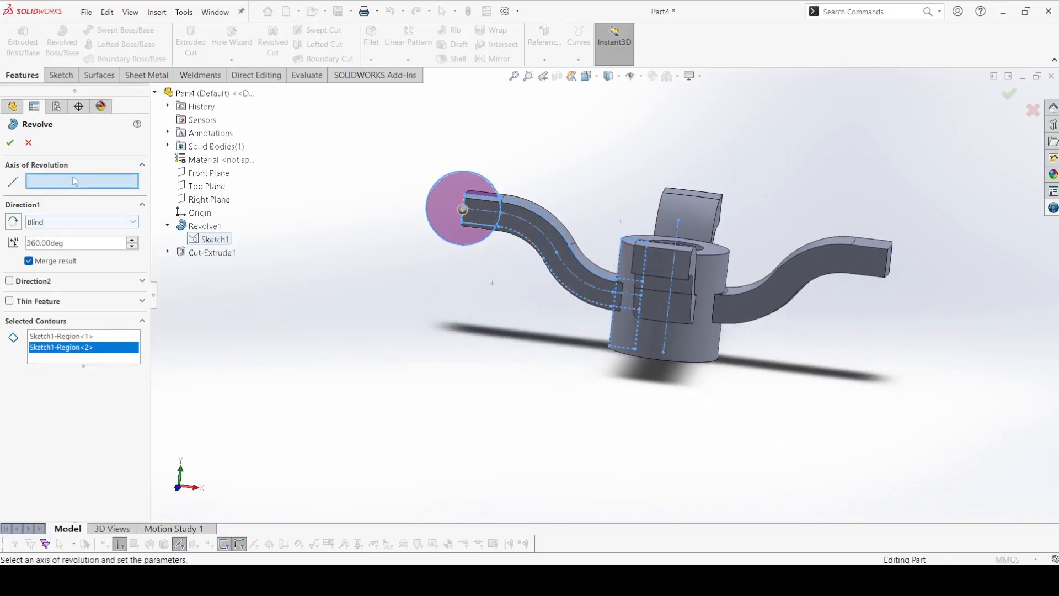
pyautogui.click(677, 240)
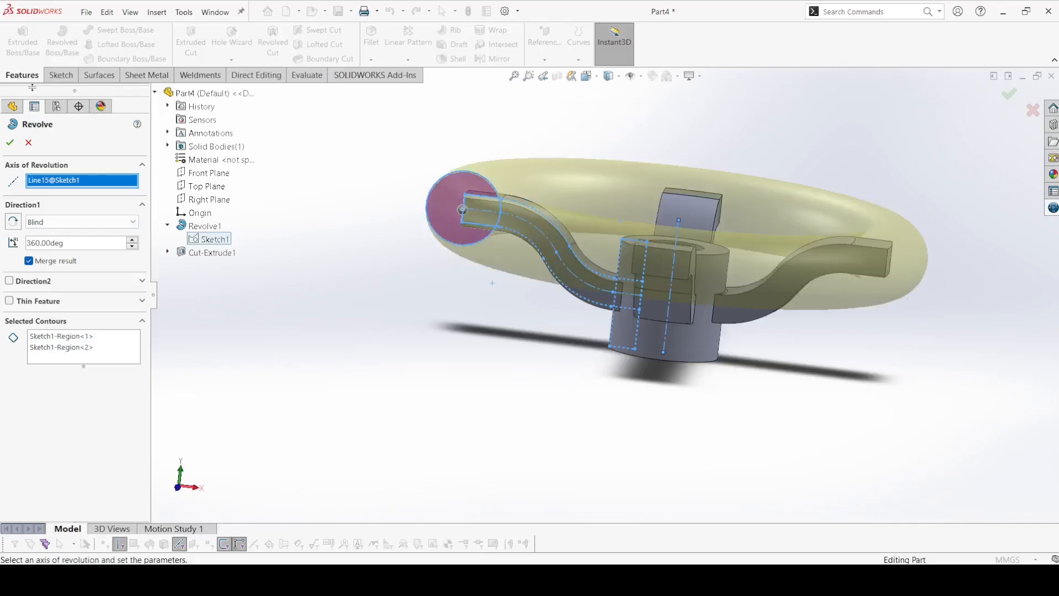
pyautogui.press('Return')
# Sketch a vertical straight slot on the Front Plane, starting at the origin, about 3.6 mm between centers and 3.4 mm wide.
pyautogui.moveTo(386, 296); pyautogui.dragTo(353, 381, button='middle')
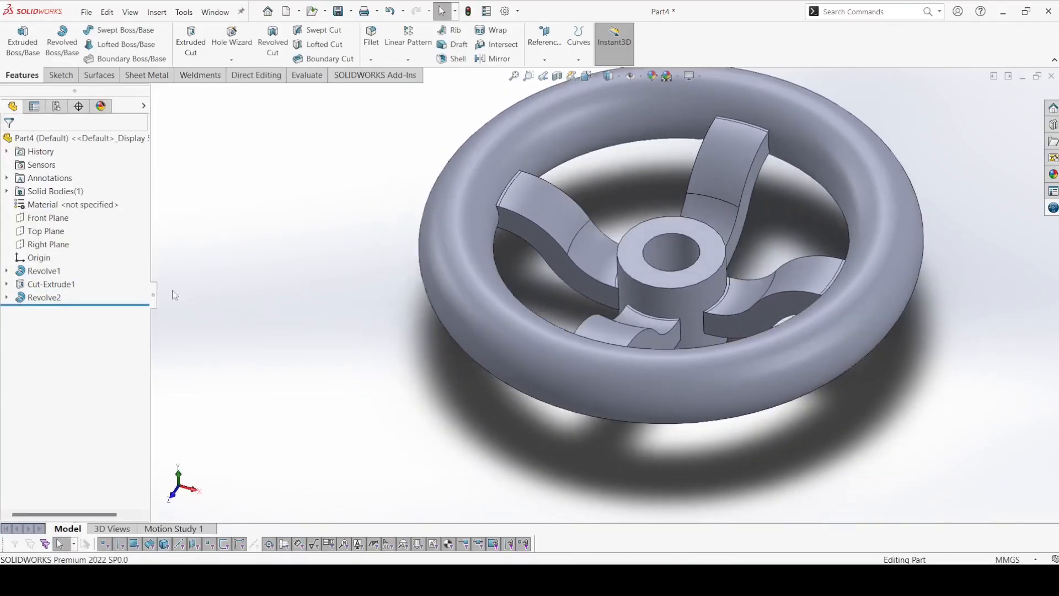
pyautogui.click(48, 218)
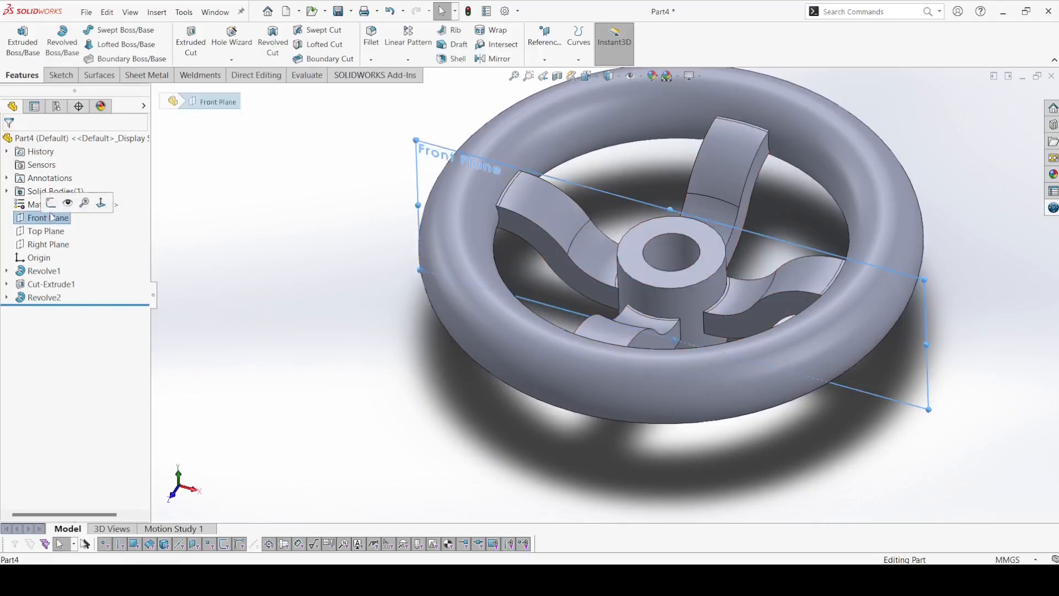
pyautogui.click(41, 201)
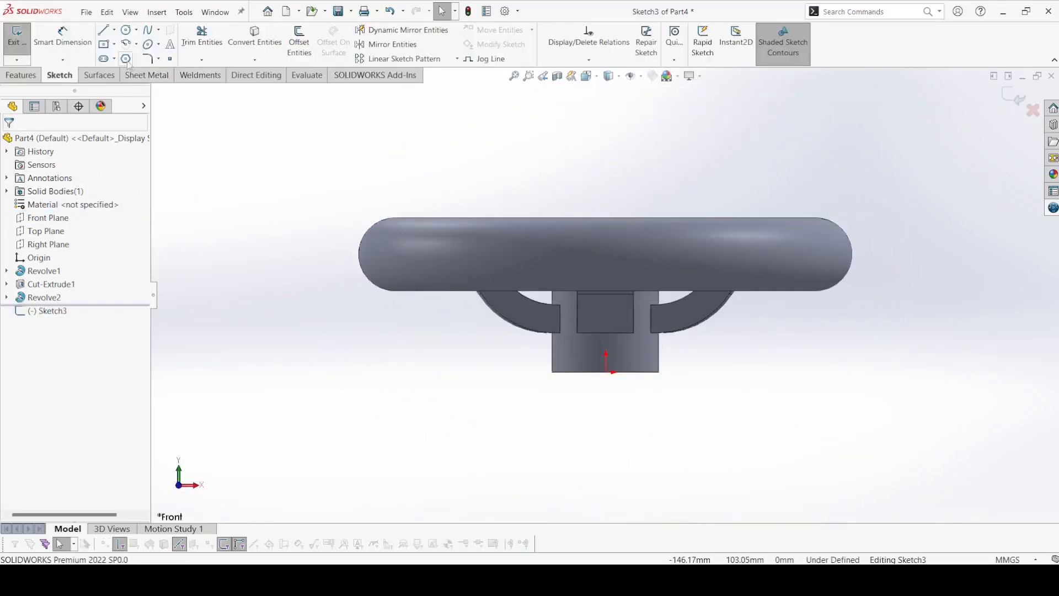
pyautogui.click(105, 59)
pyautogui.scroll(-9, 605, 377)
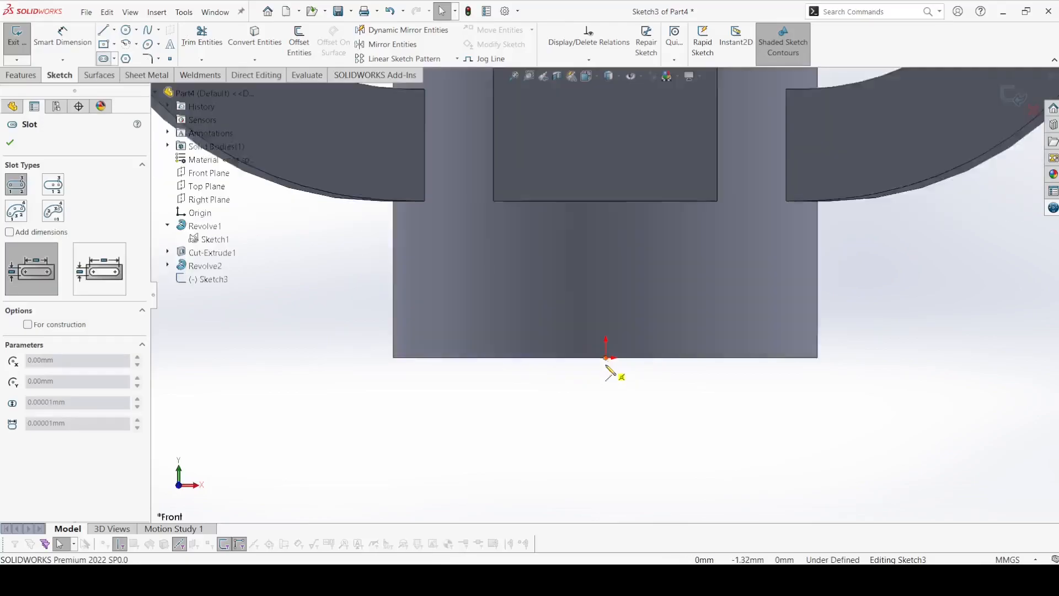
pyautogui.click(606, 302)
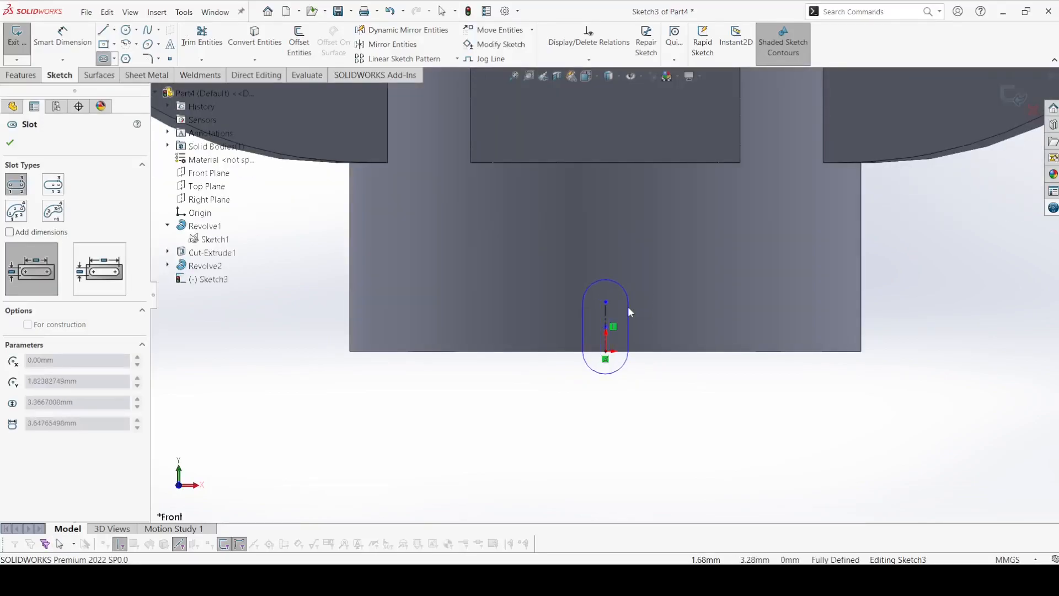
pyautogui.click(628, 310)
# Dimension the slot's center-to-center distance to 3 mm and its end arc radius to 4.5 mm.
pyautogui.click(72, 41)
pyautogui.click(606, 316)
pyautogui.click(667, 326)
pyautogui.write('3')
pyautogui.press('Return')
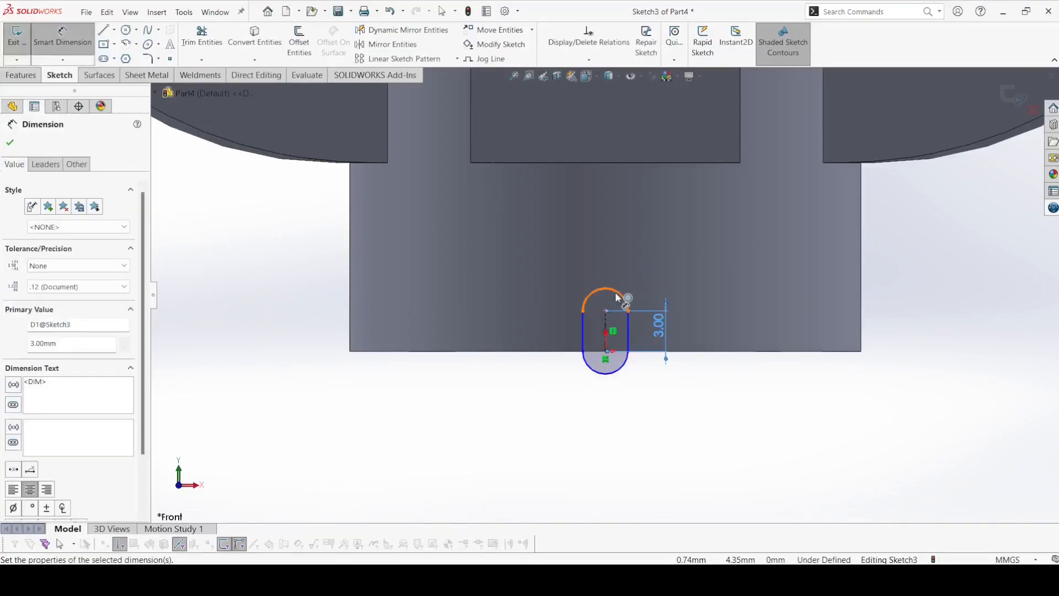
pyautogui.click(619, 295)
pyautogui.write('1.5')
pyautogui.press('Return')
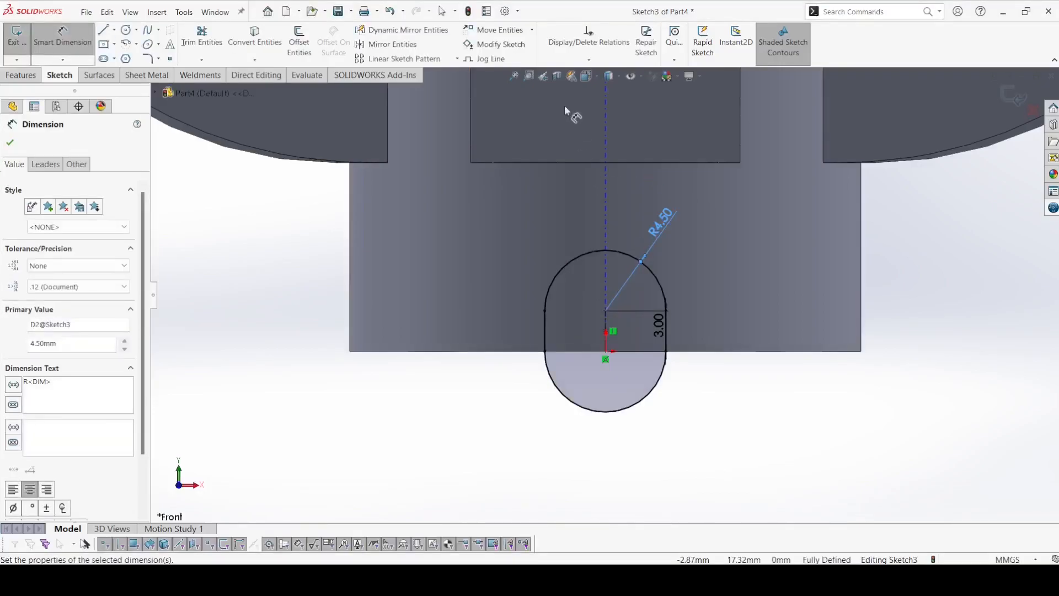
pyautogui.click(10, 142)
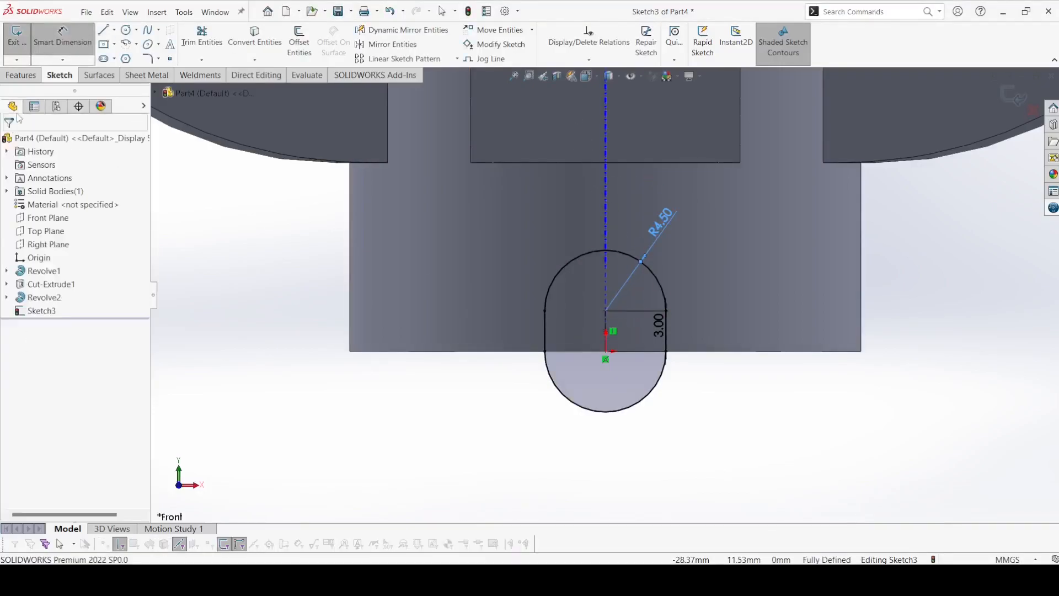
# Cut the slot profile through the hub in both directions using Through All - Both.
pyautogui.click(23, 75)
pyautogui.click(190, 38)
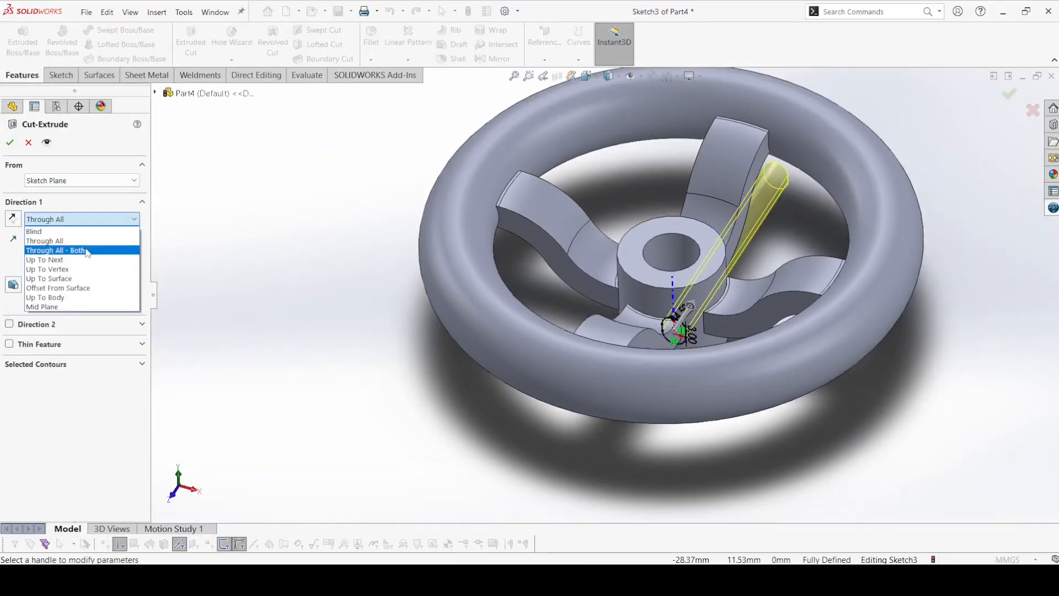
pyautogui.click(87, 251)
pyautogui.click(10, 144)
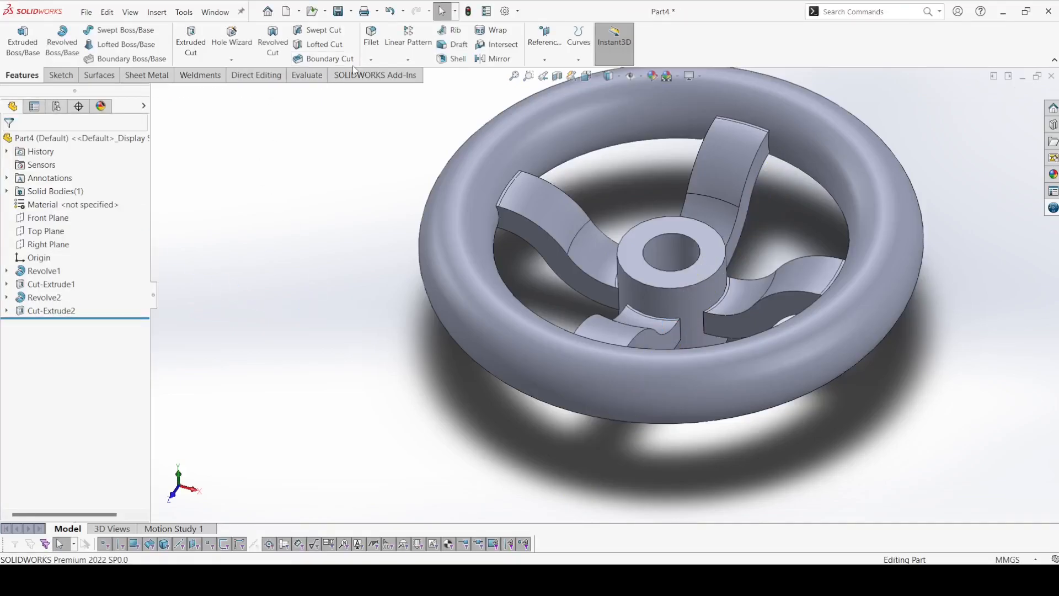
# Start a constant-size fillet of 2 mm radius with full preview and select the four long S-shaped edges of one arm.
pyautogui.click(371, 41)
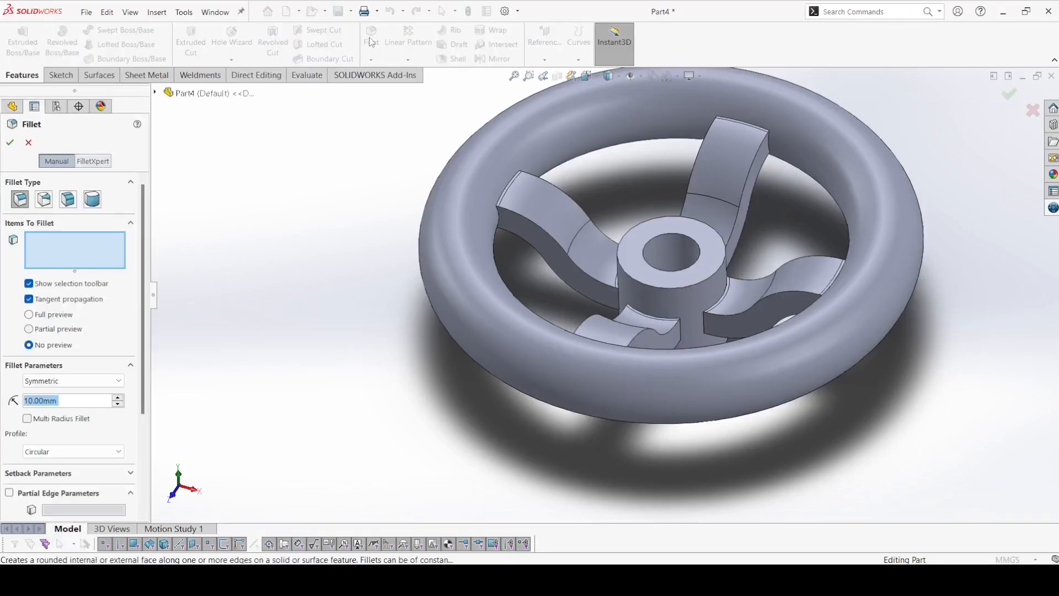
pyautogui.write('2')
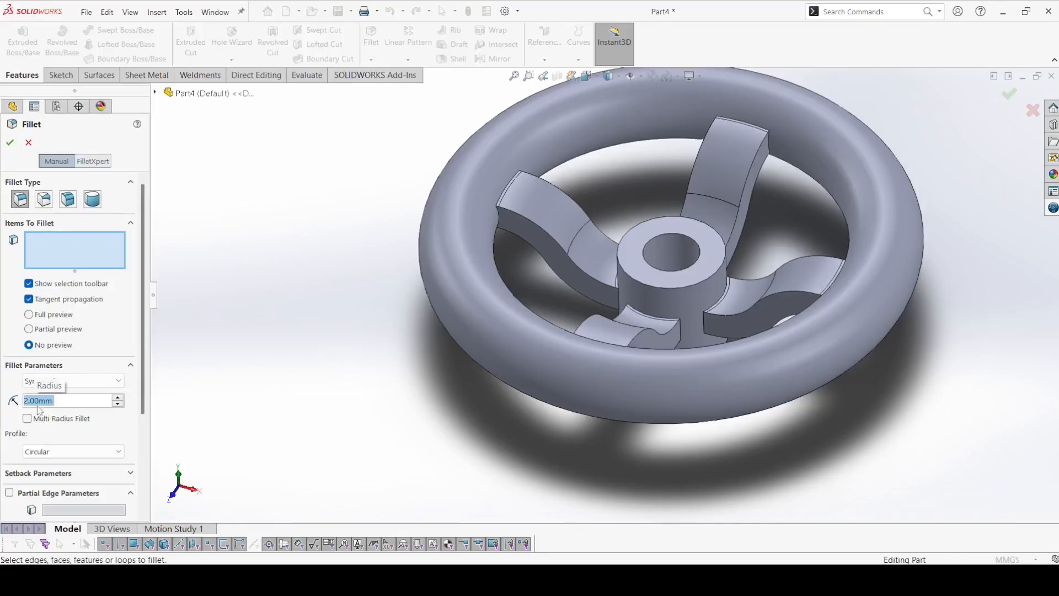
pyautogui.scroll(-2, 538, 225)
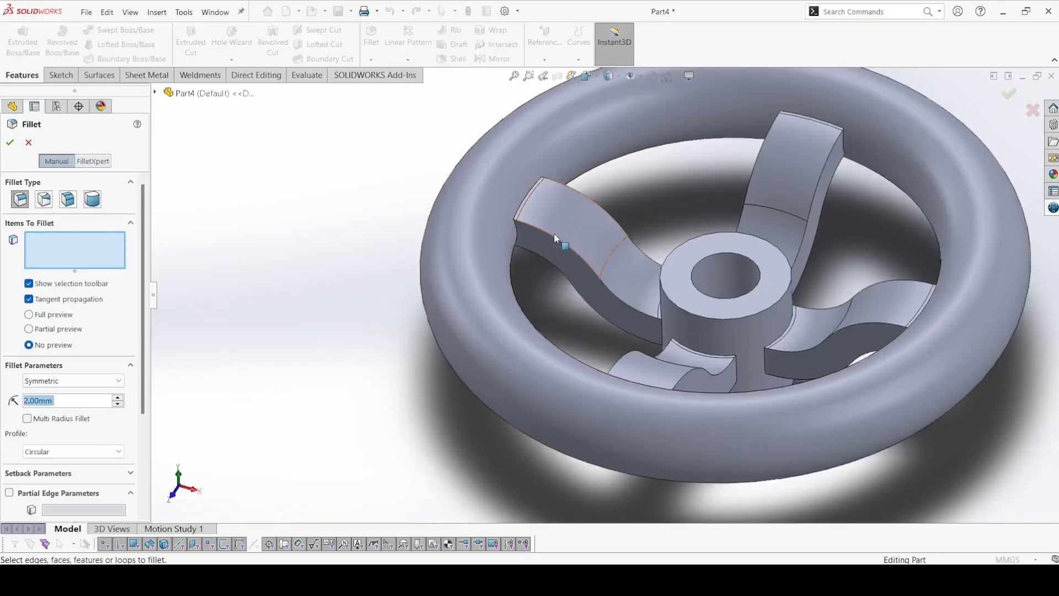
pyautogui.click(556, 240)
pyautogui.click(574, 193)
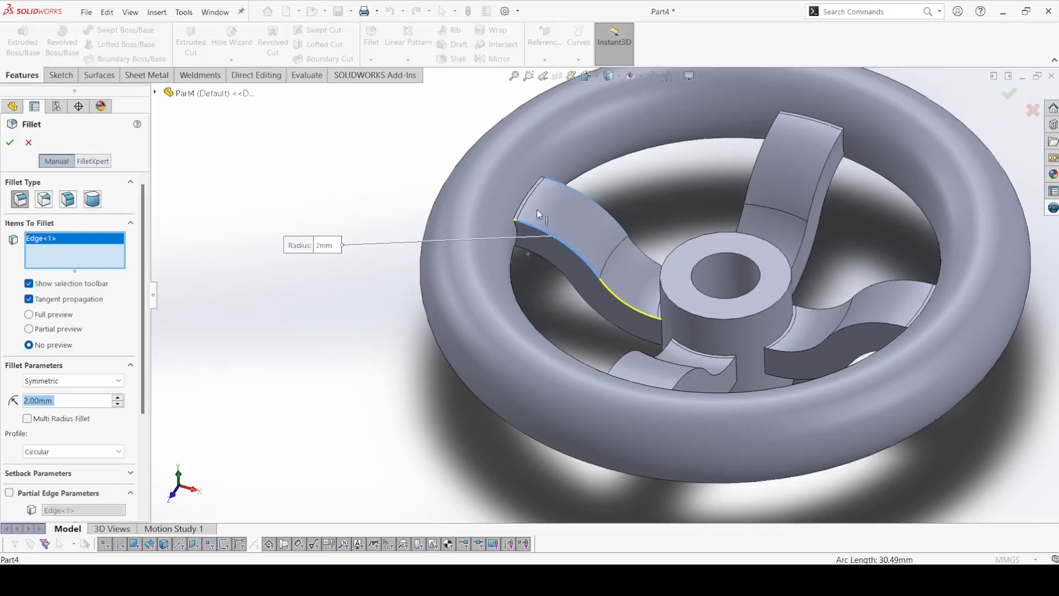
pyautogui.click(44, 312)
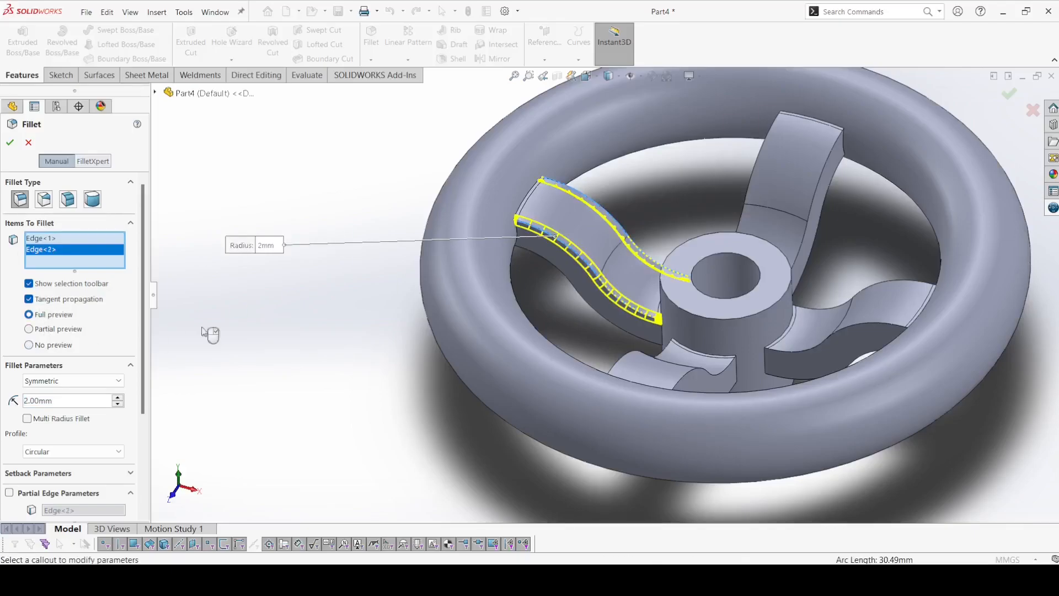
pyautogui.click(587, 303)
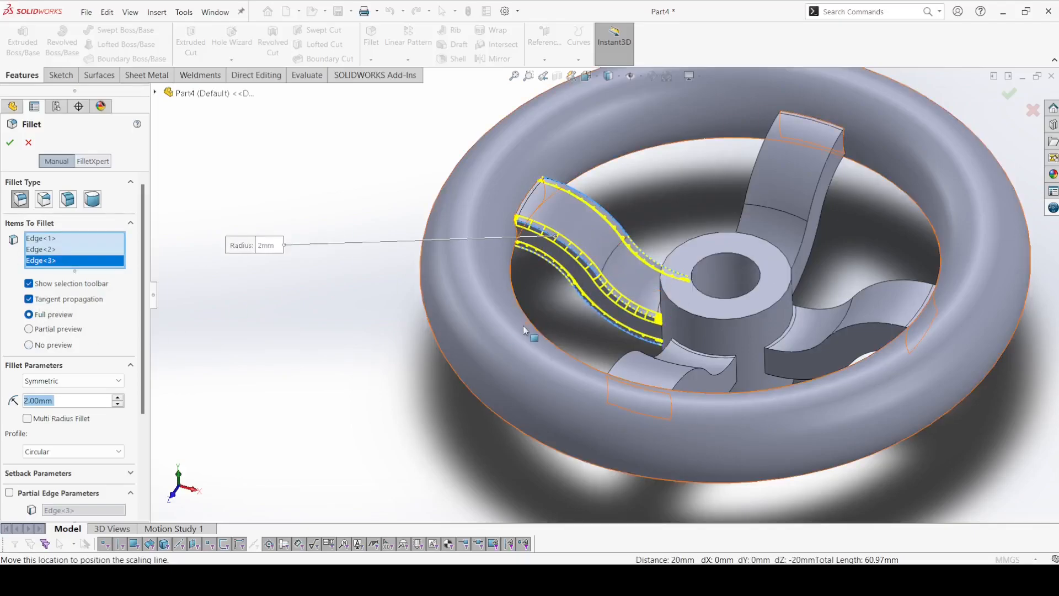
pyautogui.moveTo(572, 269); pyautogui.dragTo(664, 216, button='middle')
pyautogui.click(620, 212)
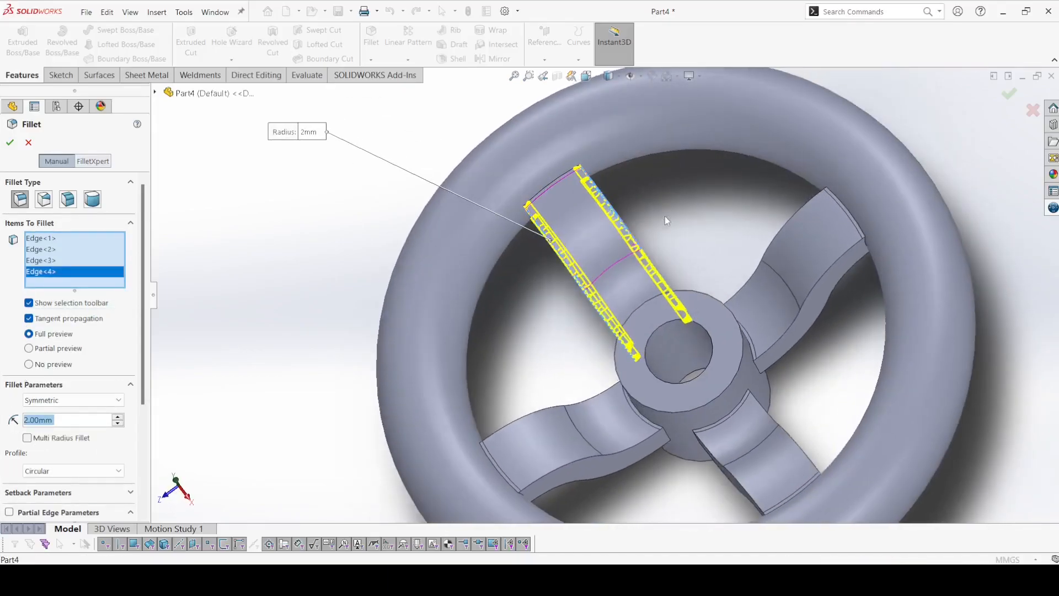
# Add the four long edges of the second arm to the 2 mm fillet.
pyautogui.click(766, 259)
pyautogui.click(819, 280)
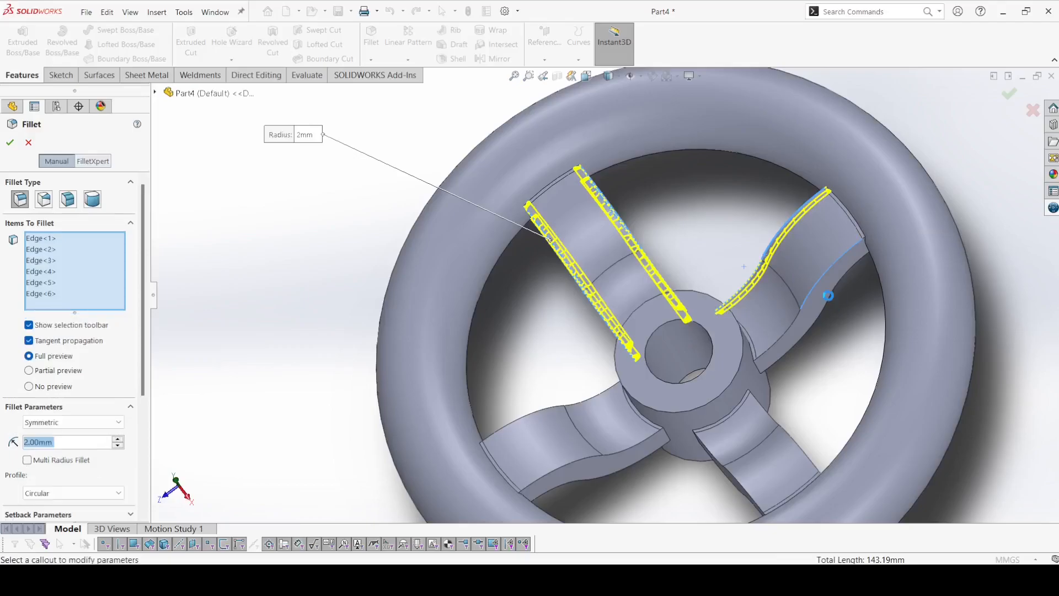
pyautogui.click(833, 298)
pyautogui.moveTo(832, 296); pyautogui.dragTo(838, 255, button='middle')
pyautogui.click(836, 252)
# Add three long edges of the third arm to the 2 mm fillet.
pyautogui.moveTo(835, 349); pyautogui.dragTo(713, 409, button='middle')
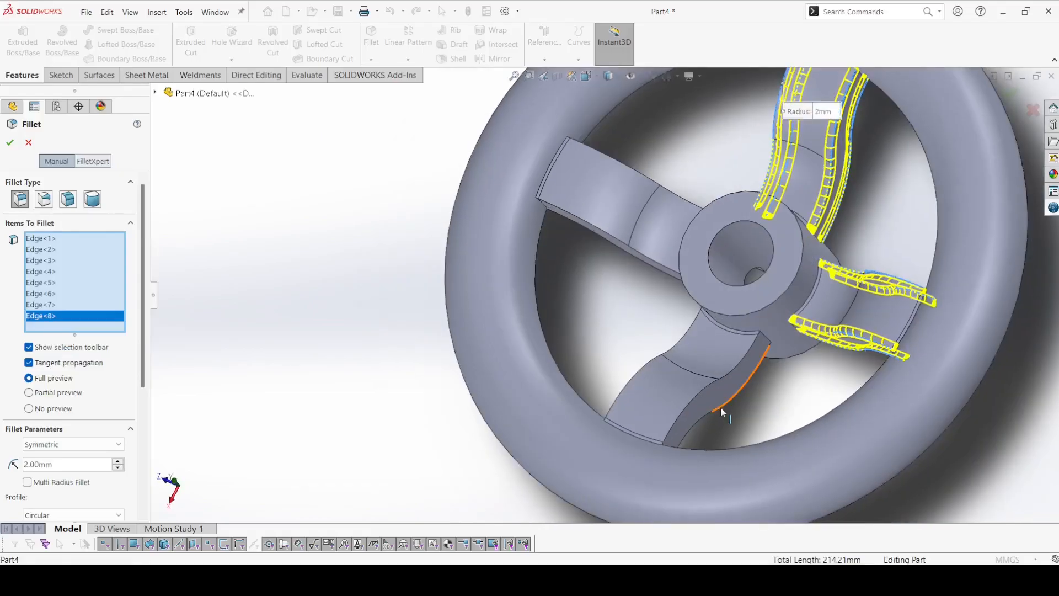
pyautogui.click(720, 405)
pyautogui.click(709, 386)
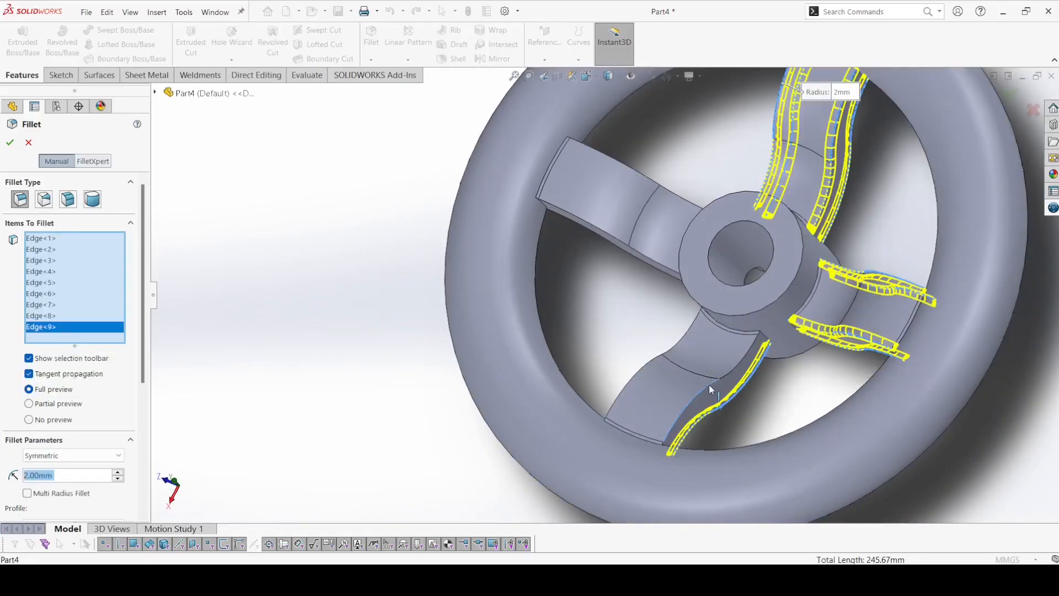
pyautogui.click(686, 332)
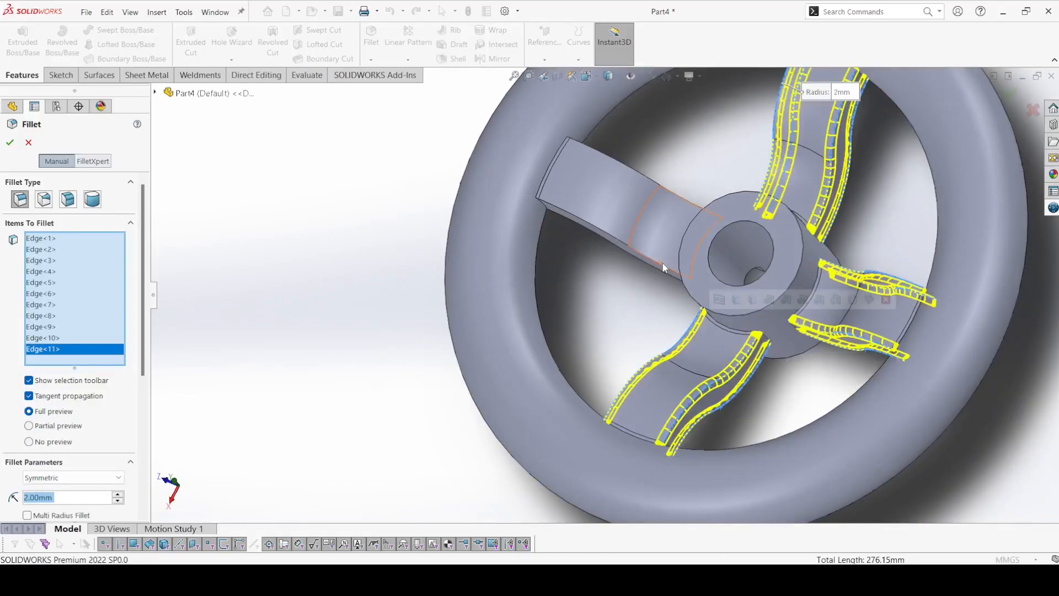
# Add the fourth arm's long edges and the third arm's remaining edge to the selection and apply the 2 mm fillet.
pyautogui.click(662, 266)
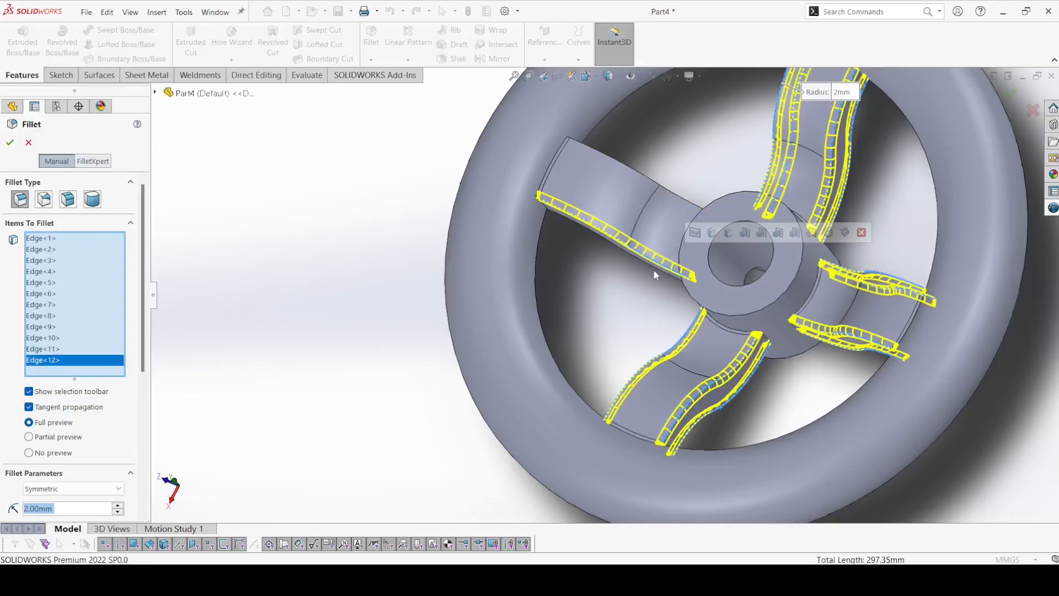
pyautogui.click(653, 266)
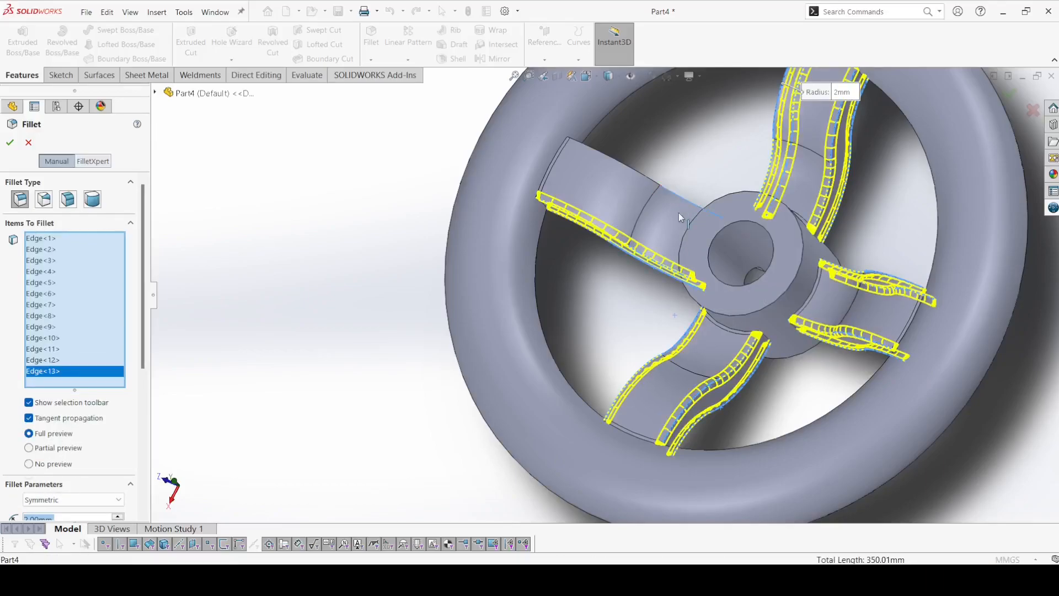
pyautogui.click(681, 202)
pyautogui.moveTo(676, 265); pyautogui.dragTo(686, 342, button='middle')
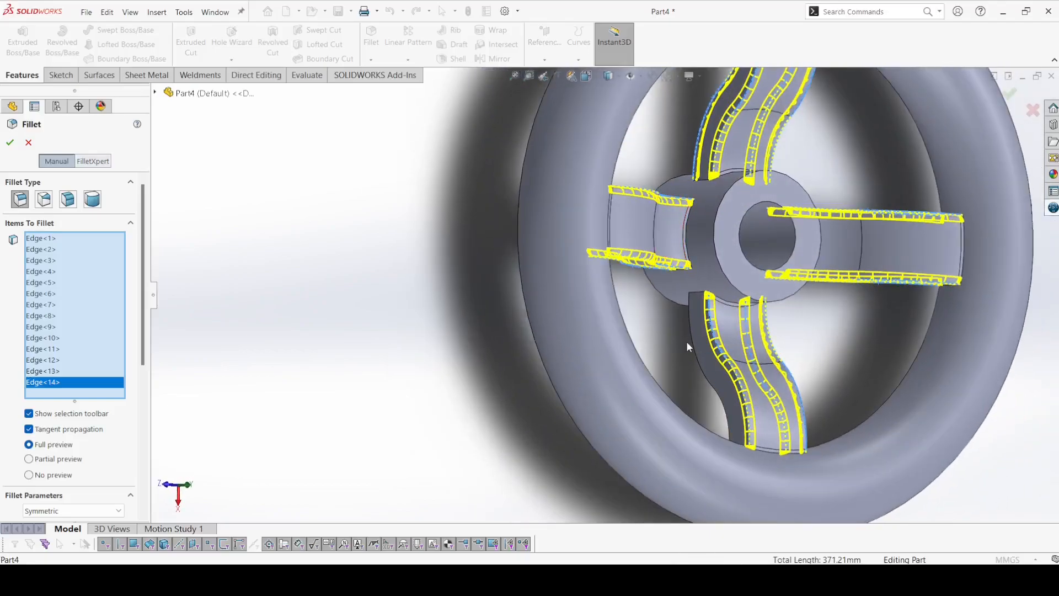
pyautogui.click(687, 332)
pyautogui.moveTo(610, 283); pyautogui.dragTo(480, 350, button='middle')
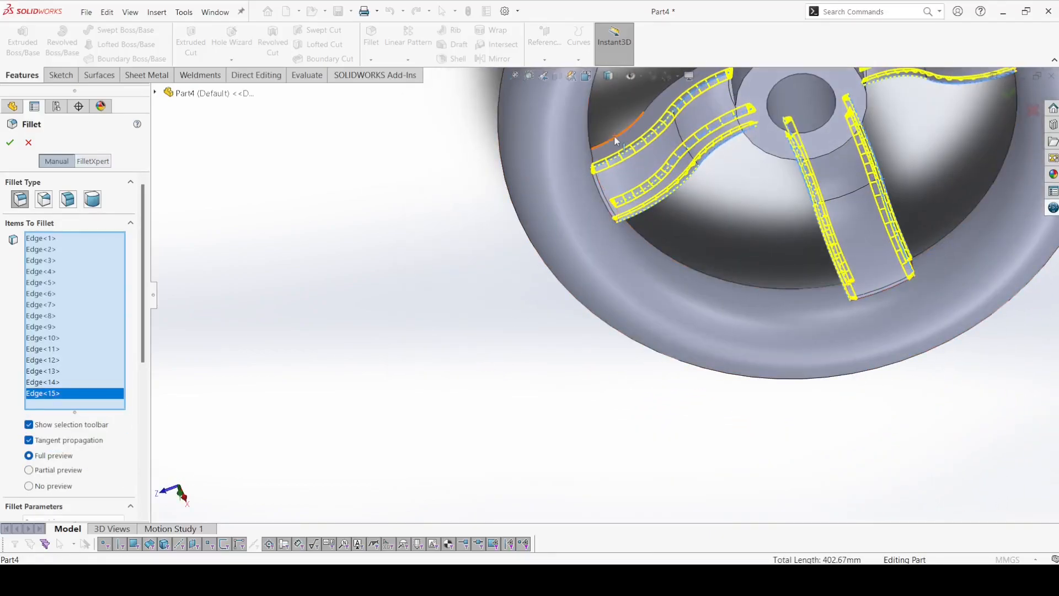
pyautogui.click(614, 137)
pyautogui.moveTo(543, 345); pyautogui.dragTo(1, 93, button='middle')
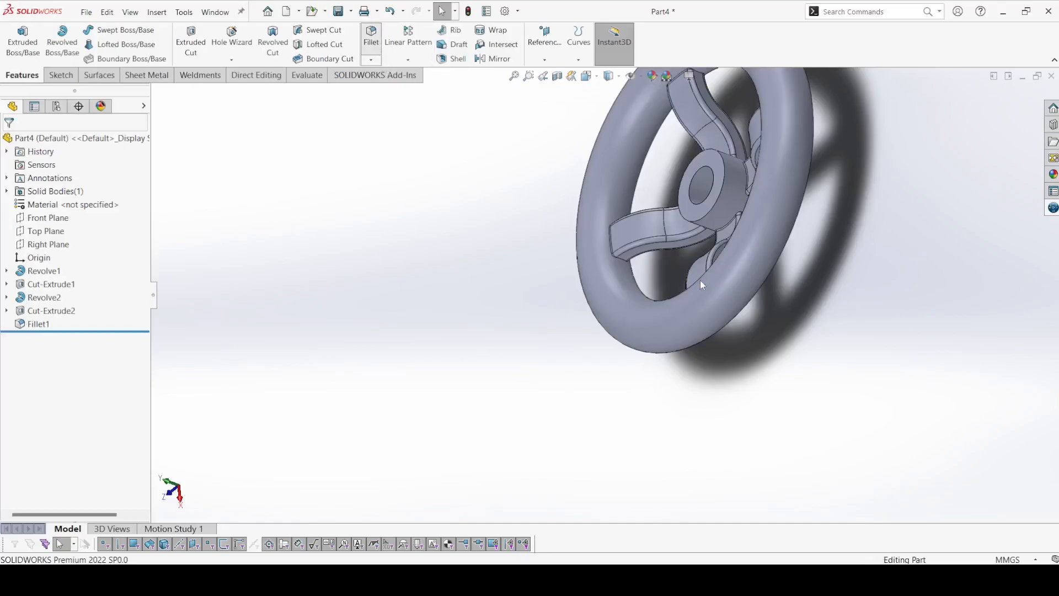
# Start another 2 mm fillet and select the edges where the first three arms meet the rim.
pyautogui.press('Return')
pyautogui.scroll(-8, 612, 245)
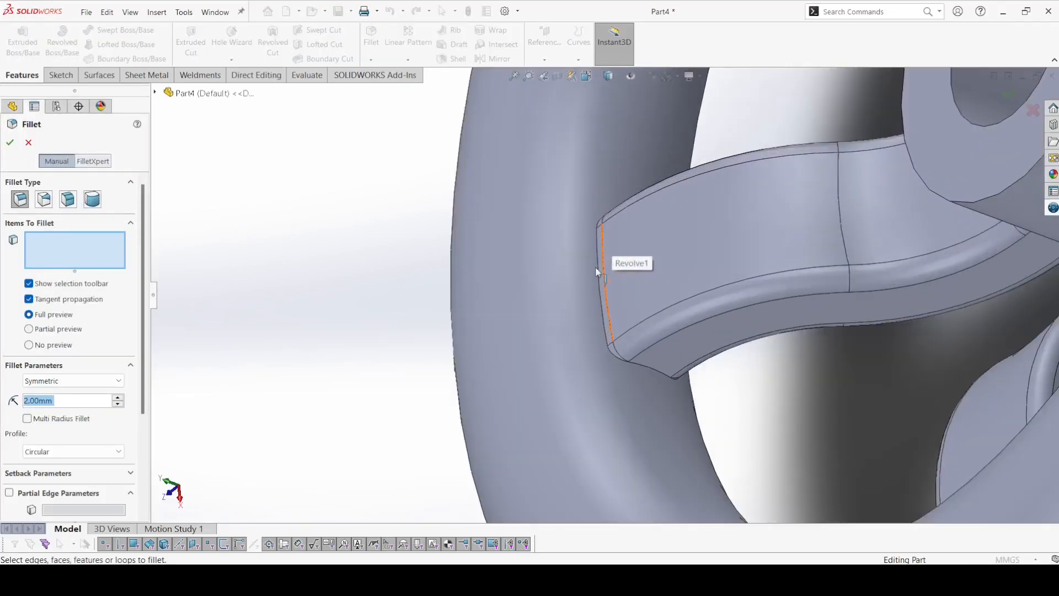
pyautogui.click(596, 271)
pyautogui.scroll(8, 598, 275)
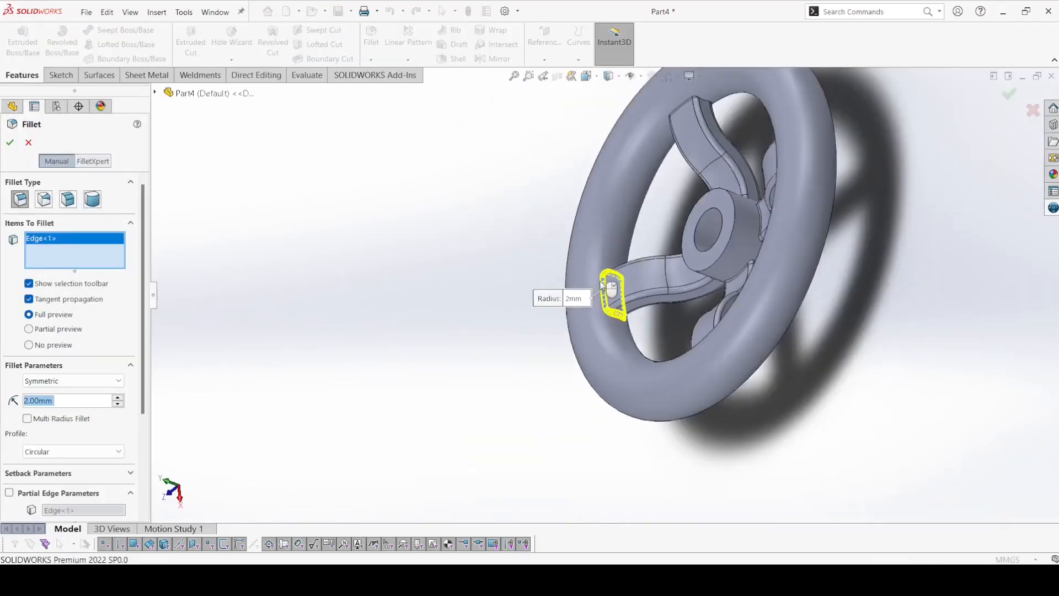
pyautogui.scroll(-5, 668, 148)
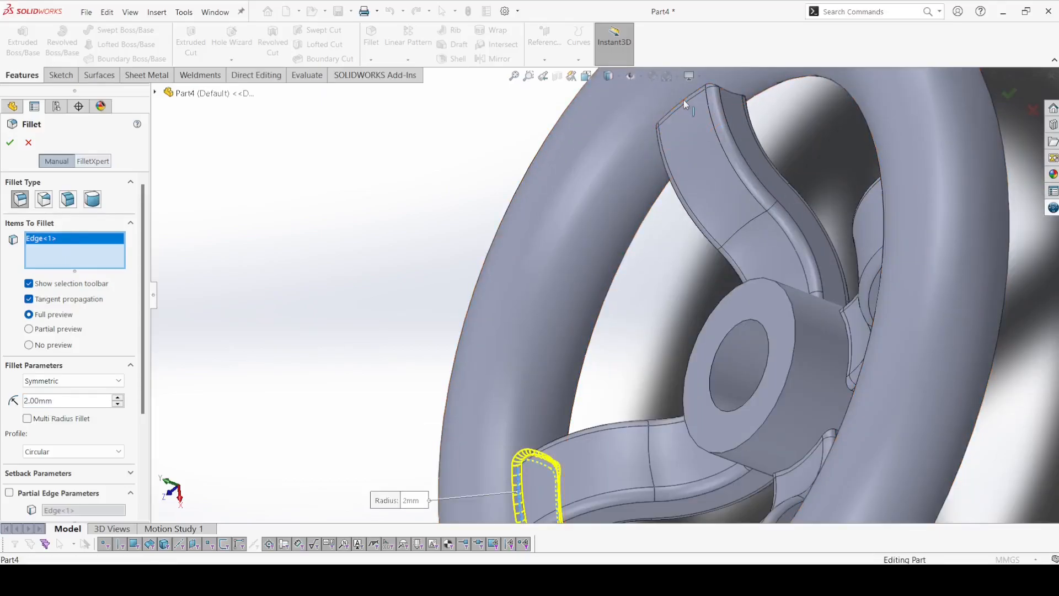
pyautogui.scroll(6, 686, 212)
pyautogui.moveTo(684, 215); pyautogui.dragTo(761, 217, button='middle')
pyautogui.scroll(-5, 758, 237)
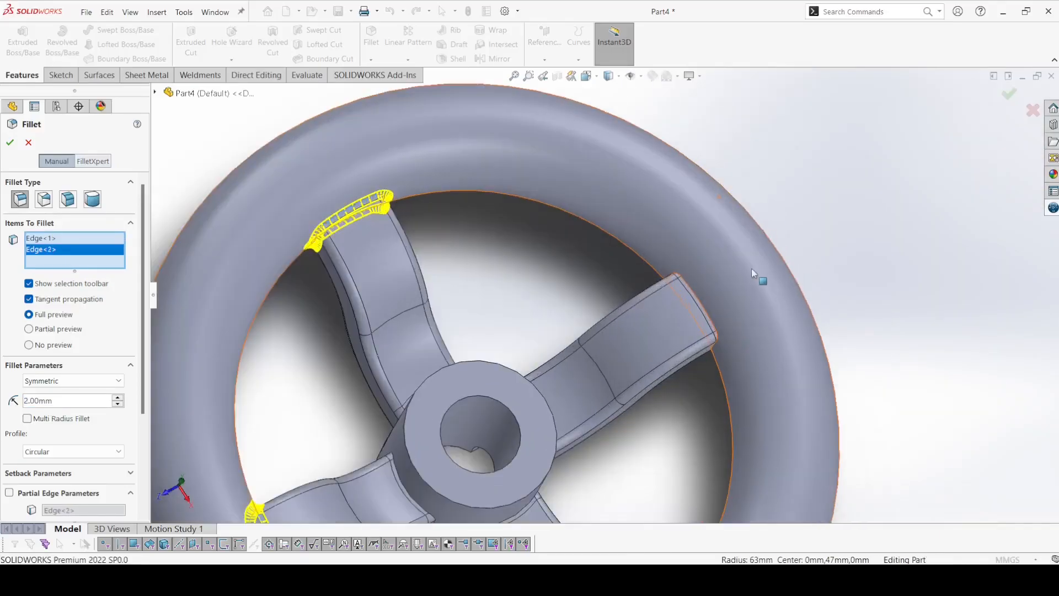
pyautogui.click(705, 305)
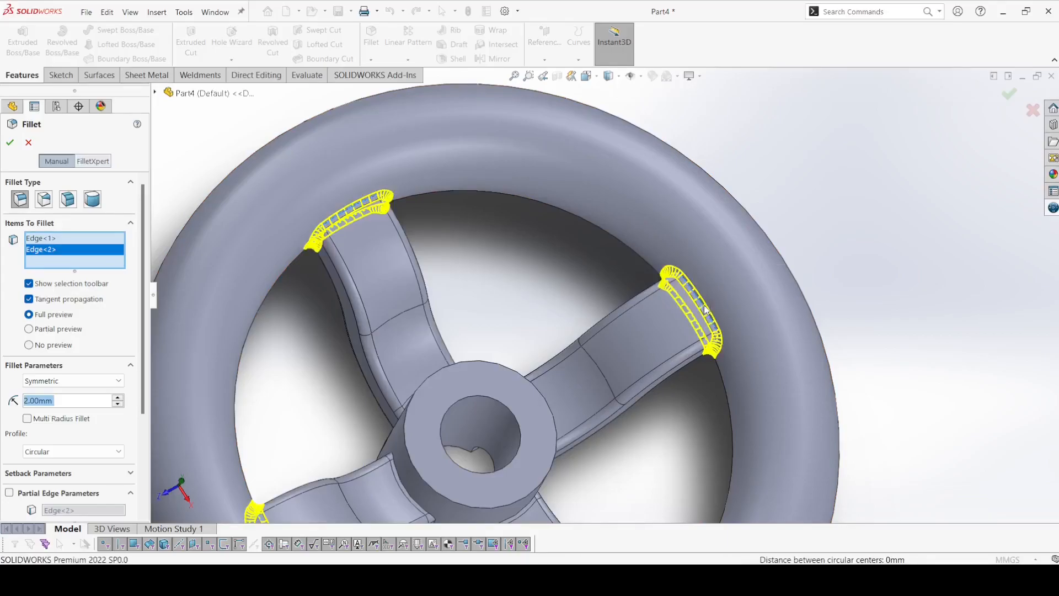
# Add the edge where the fourth arm meets the rim to the 2 mm fillet.
pyautogui.scroll(8, 704, 306)
pyautogui.moveTo(647, 314); pyautogui.dragTo(645, 515, button='middle')
pyautogui.scroll(-5, 638, 320)
pyautogui.scroll(-5, 638, 319)
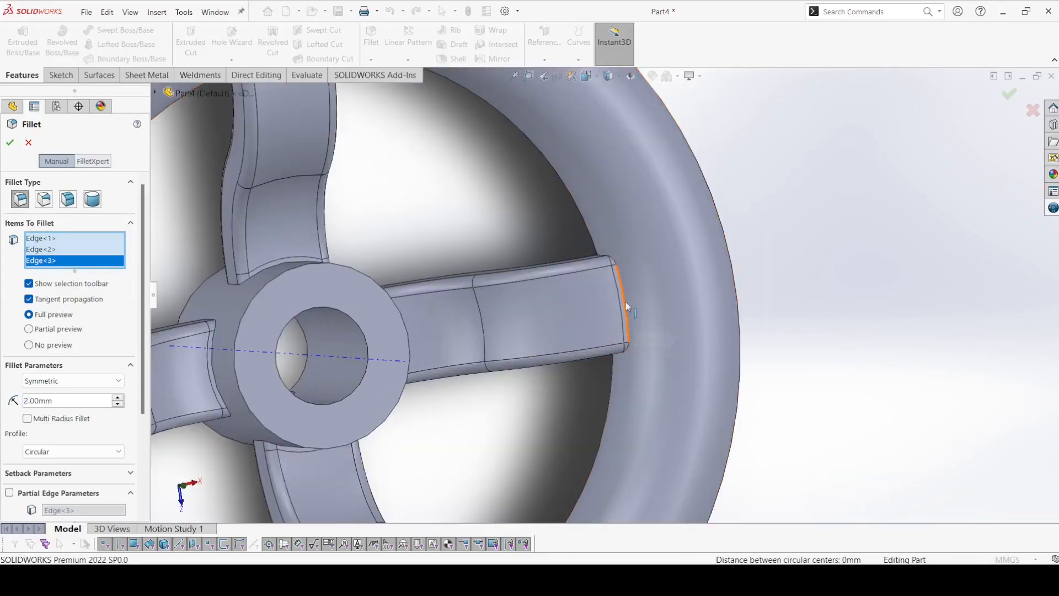
pyautogui.click(624, 310)
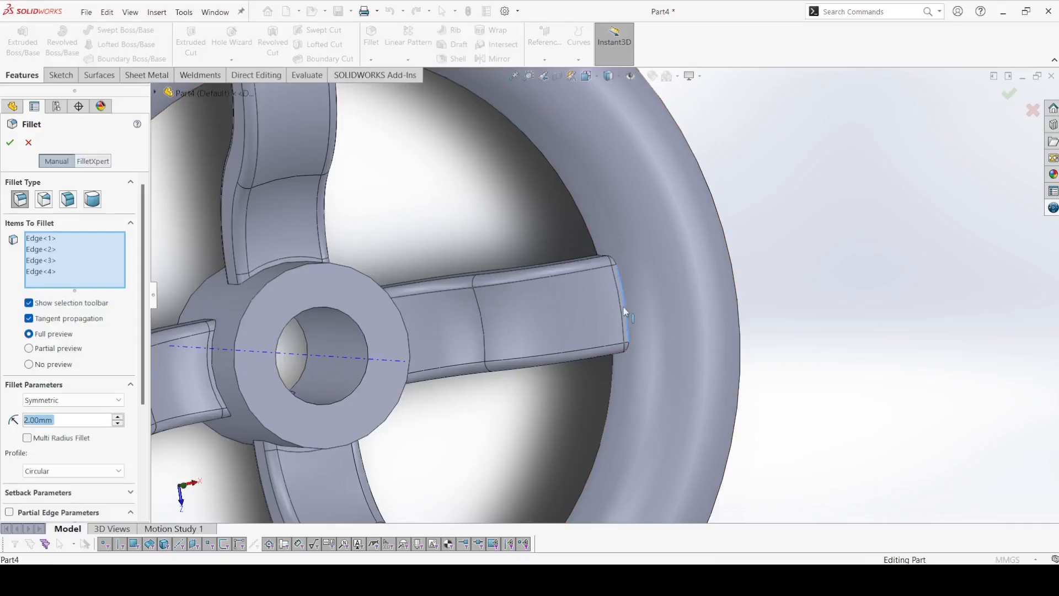
# Add the edges where all four arms meet the hub to the selection and apply the 2 mm fillet.
pyautogui.click(269, 267)
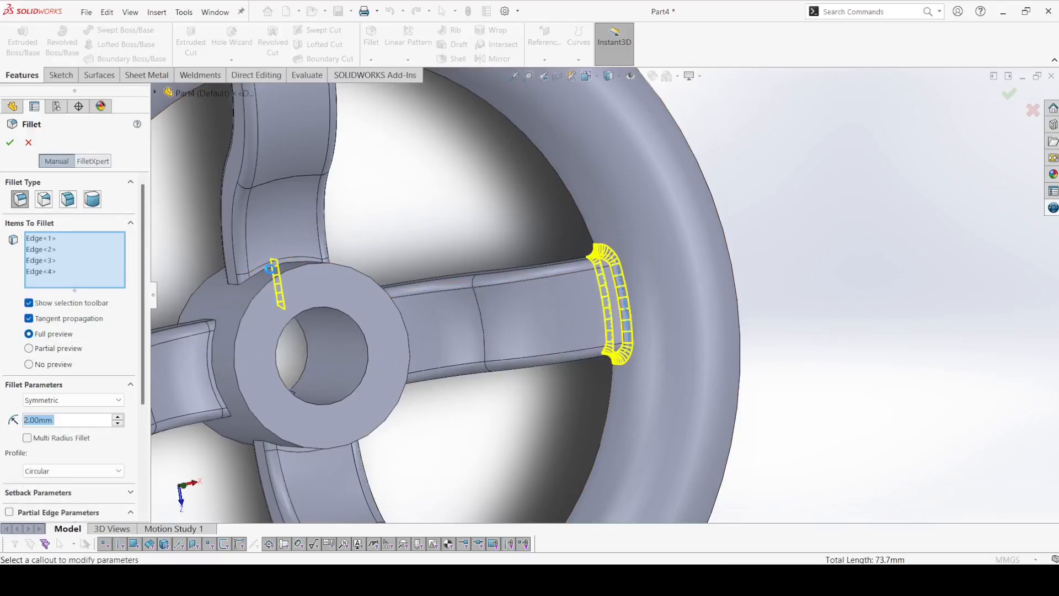
pyautogui.click(268, 270)
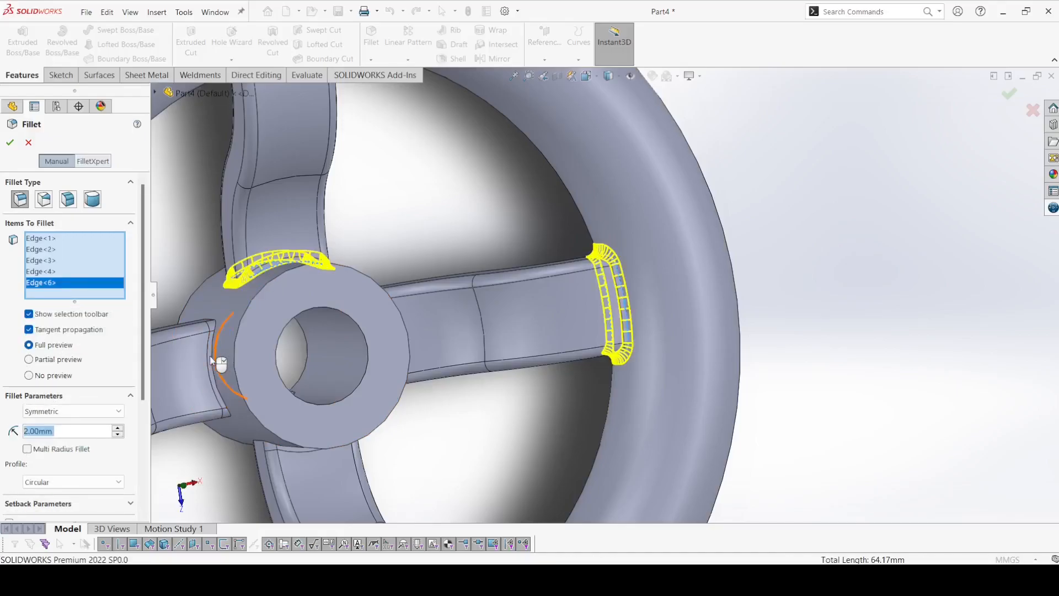
pyautogui.click(212, 363)
pyautogui.moveTo(305, 491); pyautogui.dragTo(287, 417, button='middle')
pyautogui.scroll(-6, 292, 455)
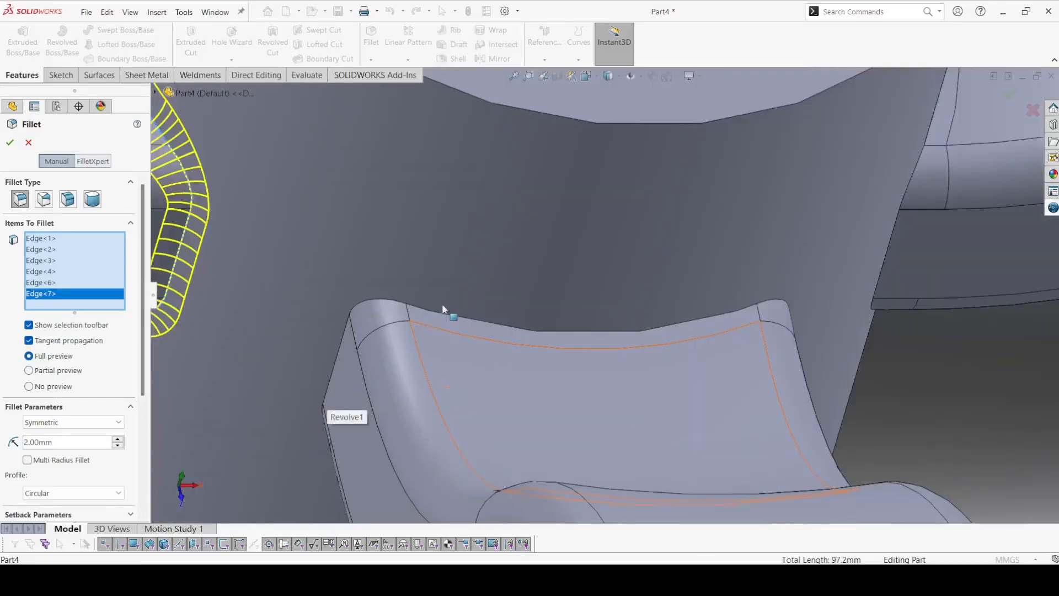
pyautogui.click(445, 325)
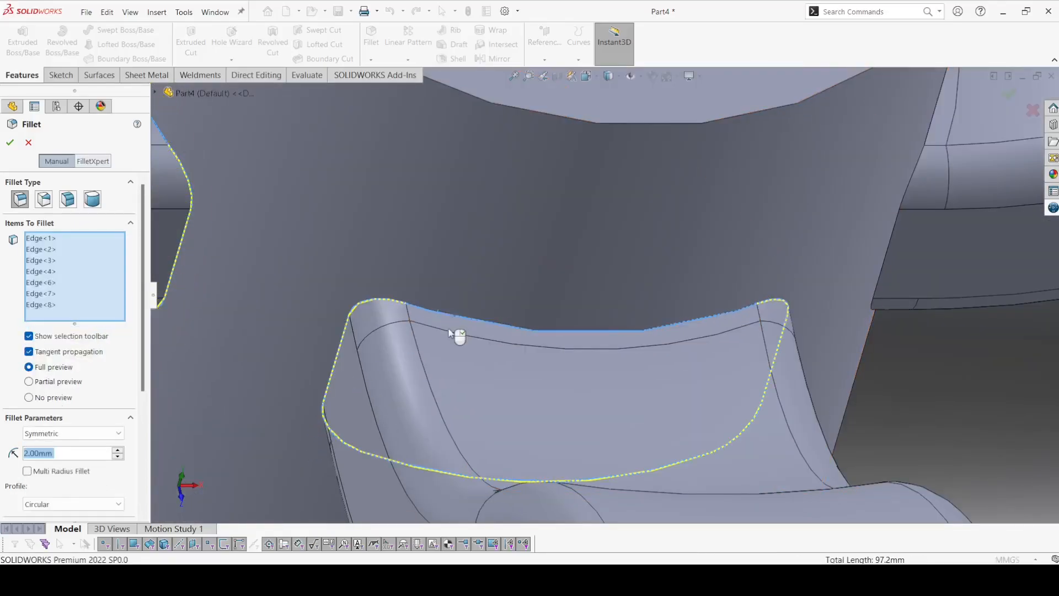
pyautogui.scroll(8, 450, 330)
pyautogui.moveTo(472, 331); pyautogui.dragTo(414, 342, button='middle')
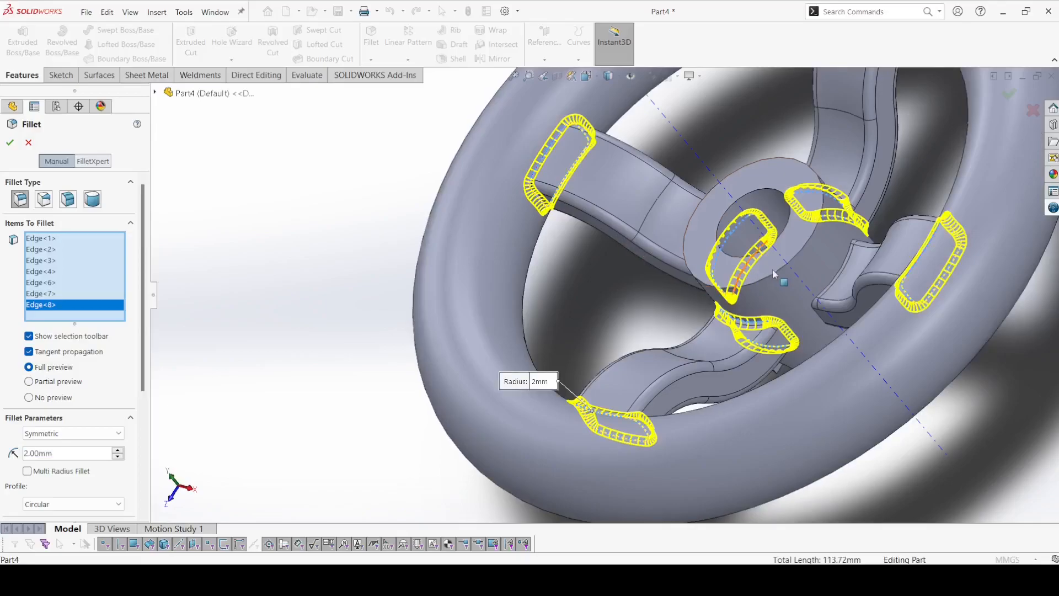
pyautogui.scroll(-6, 771, 271)
pyautogui.click(857, 282)
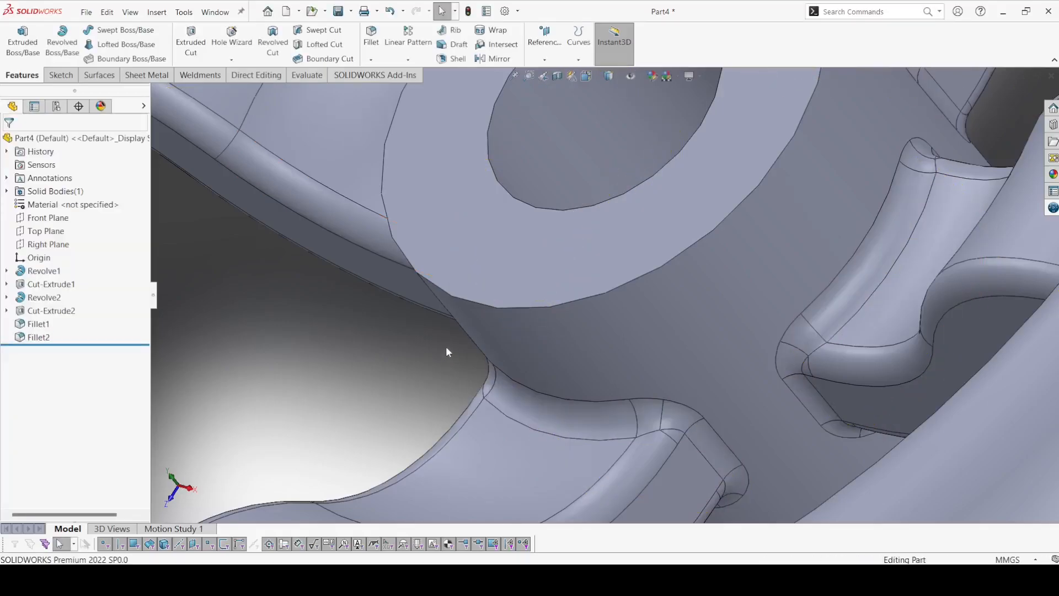
# Apply a standard orange color to the whole handwheel body.
pyautogui.scroll(5, 447, 345)
pyautogui.scroll(5, 453, 339)
pyautogui.moveTo(453, 339)
pyautogui.mouseDown(button='middle')
pyautogui.moveTo(366, 354)
pyautogui.moveTo(438, 326)
pyautogui.mouseUp(button='middle')
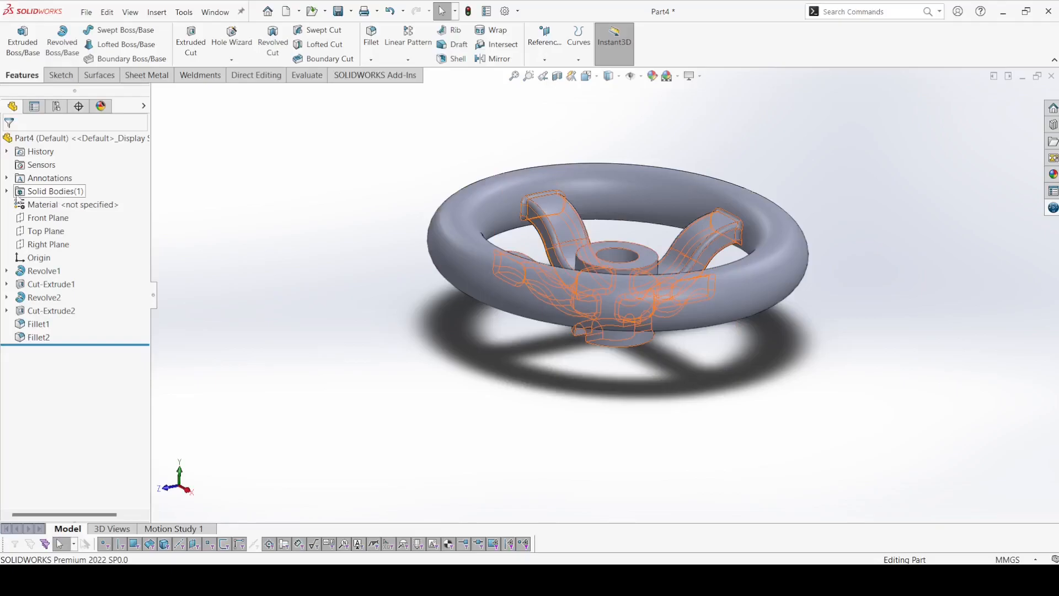
pyautogui.click(7, 191)
pyautogui.click(56, 204)
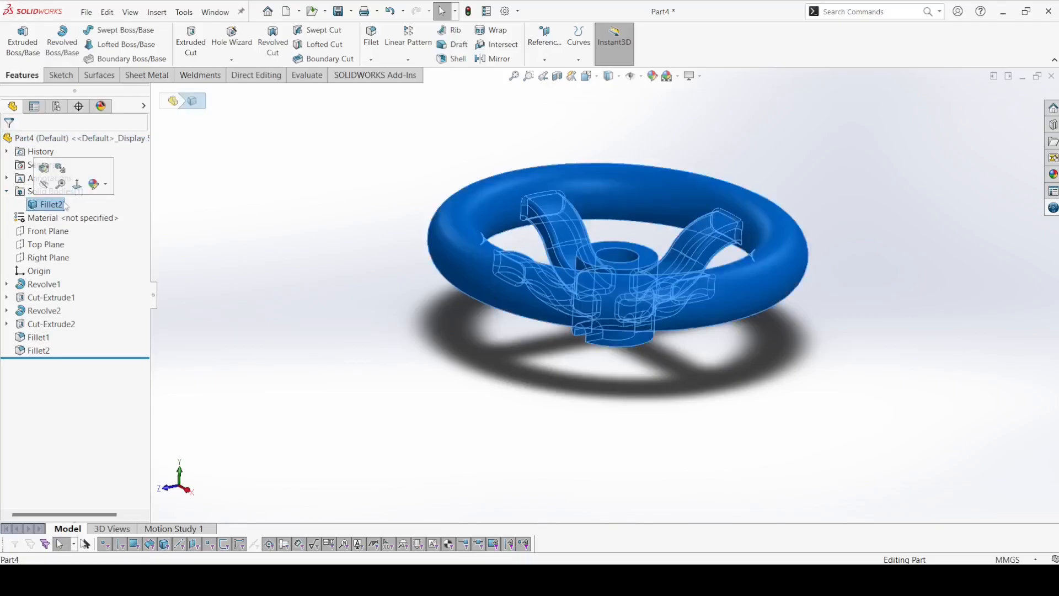
pyautogui.click(106, 187)
pyautogui.click(107, 213)
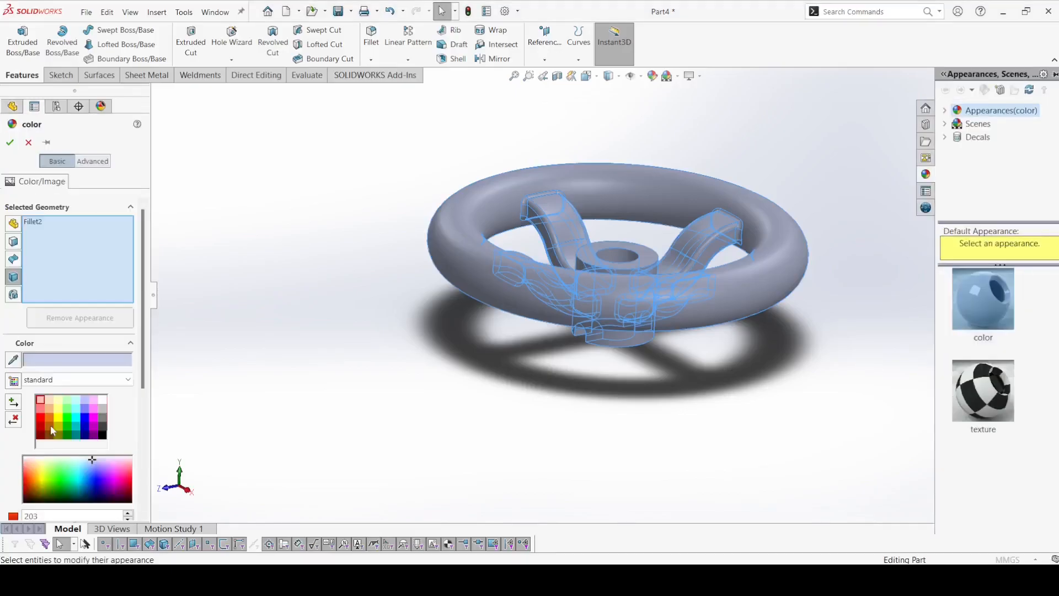
pyautogui.click(50, 421)
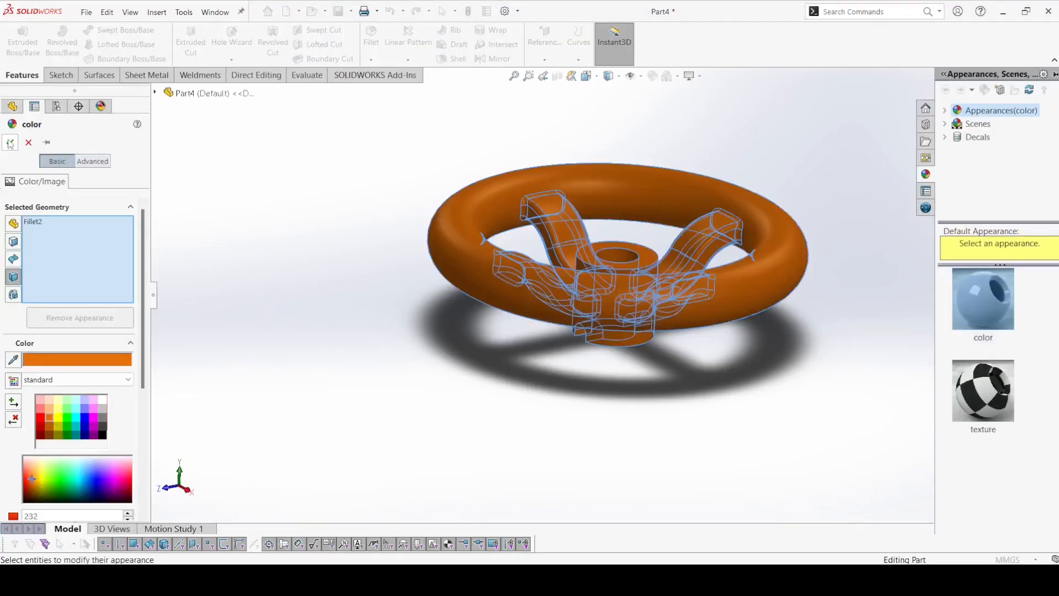
pyautogui.click(10, 142)
# Color only the inner cylindrical face of the hub's bore light gray.
pyautogui.click(613, 256)
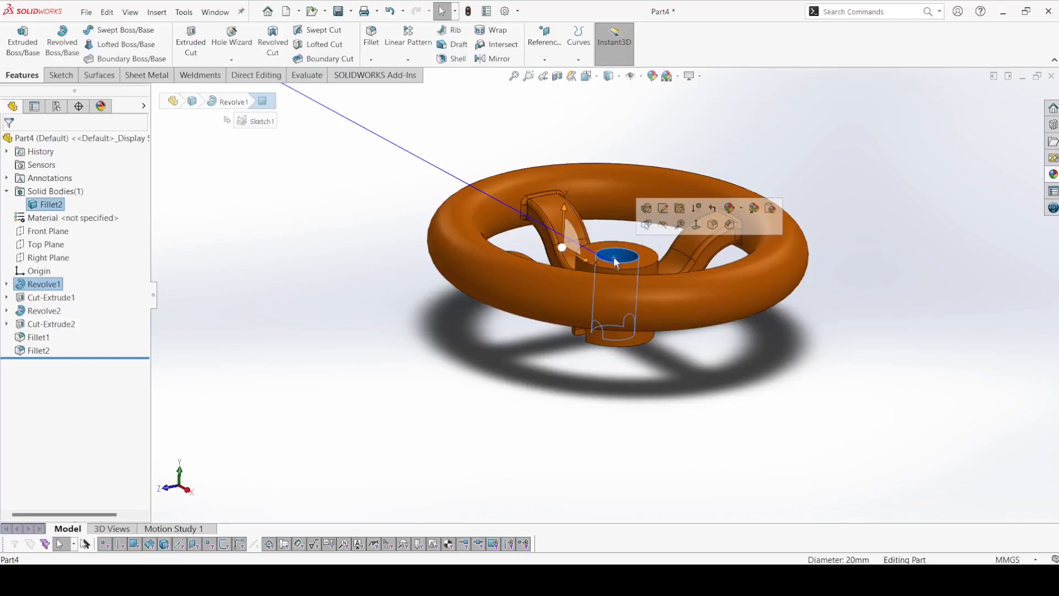
pyautogui.rightClick(613, 256)
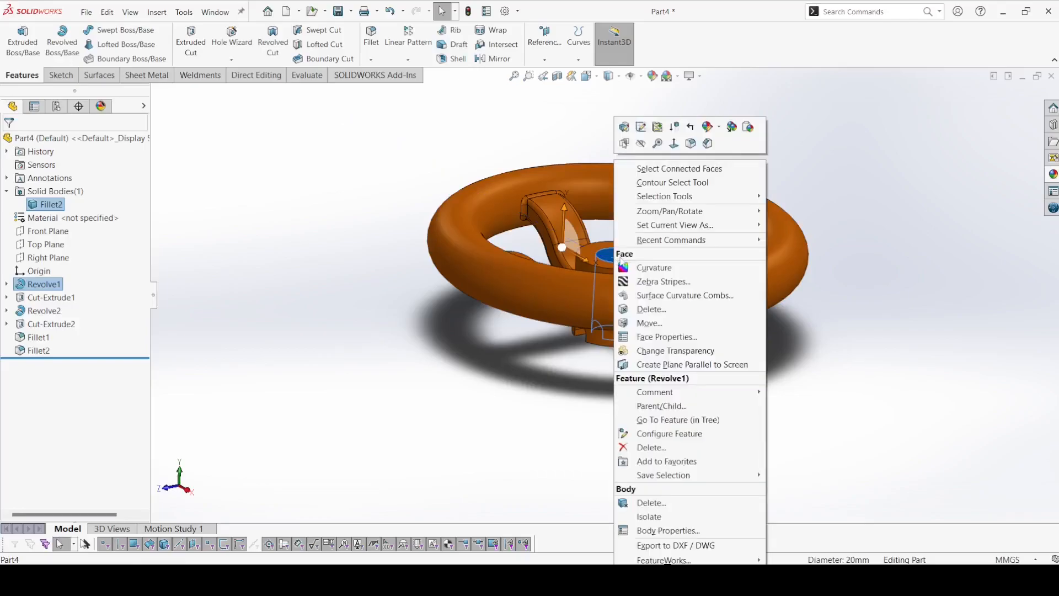
pyautogui.click(719, 129)
pyautogui.click(726, 153)
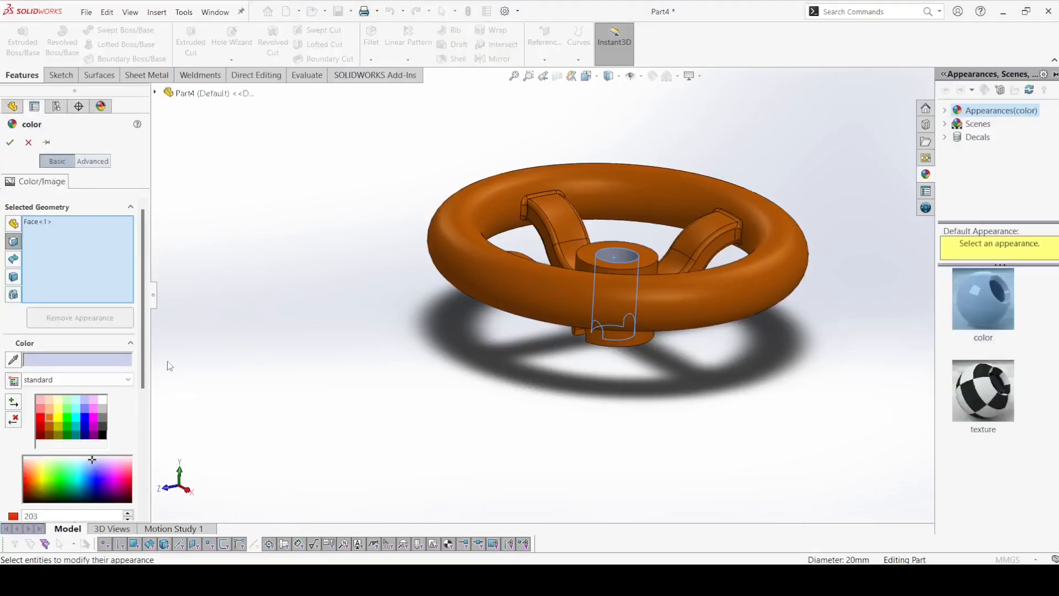
pyautogui.click(103, 409)
pyautogui.click(10, 143)
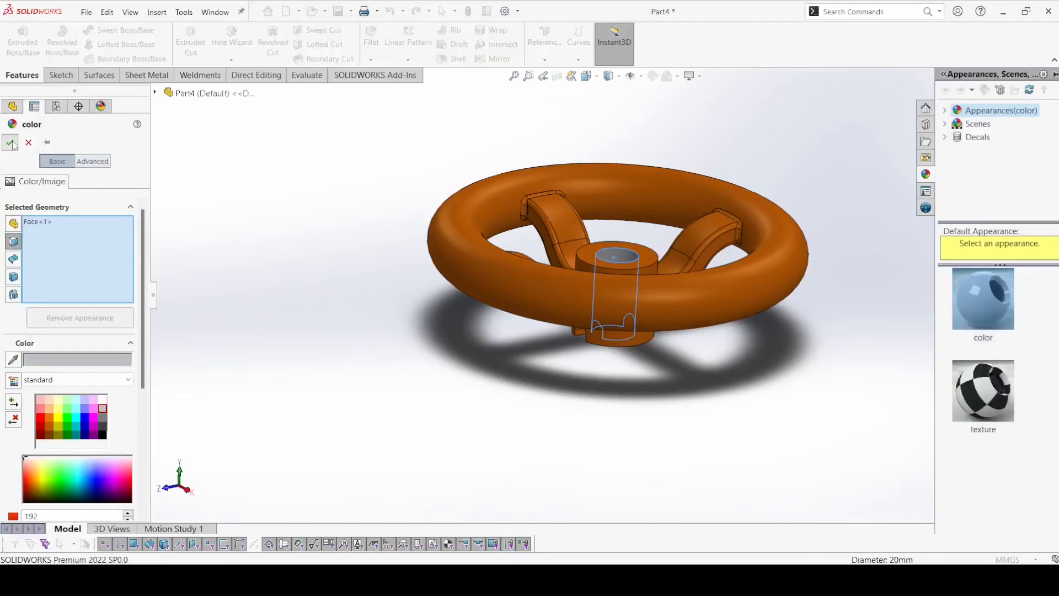
pyautogui.click(586, 75)
pyautogui.click(648, 107)
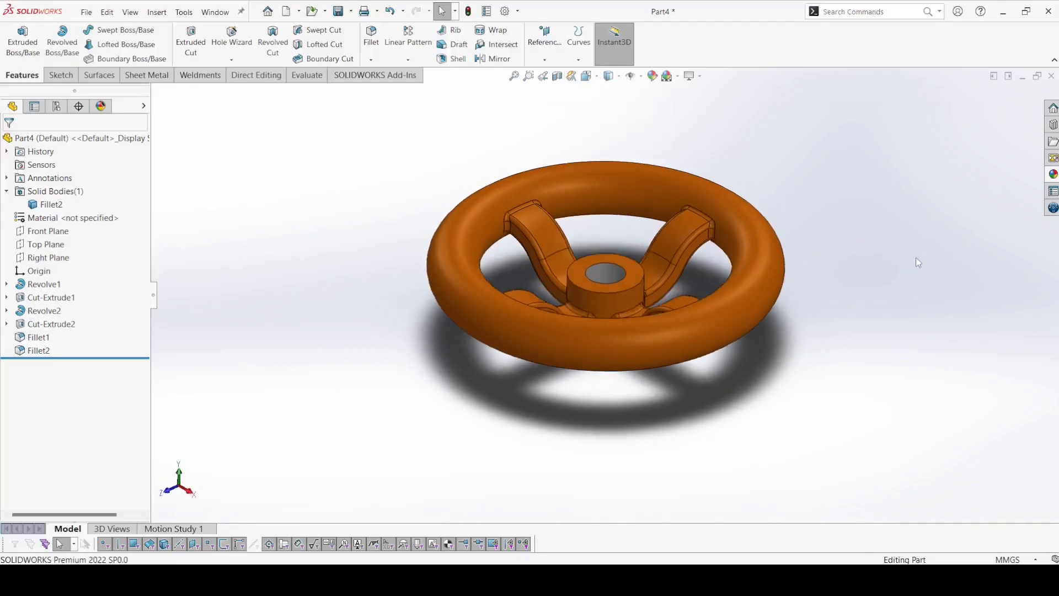